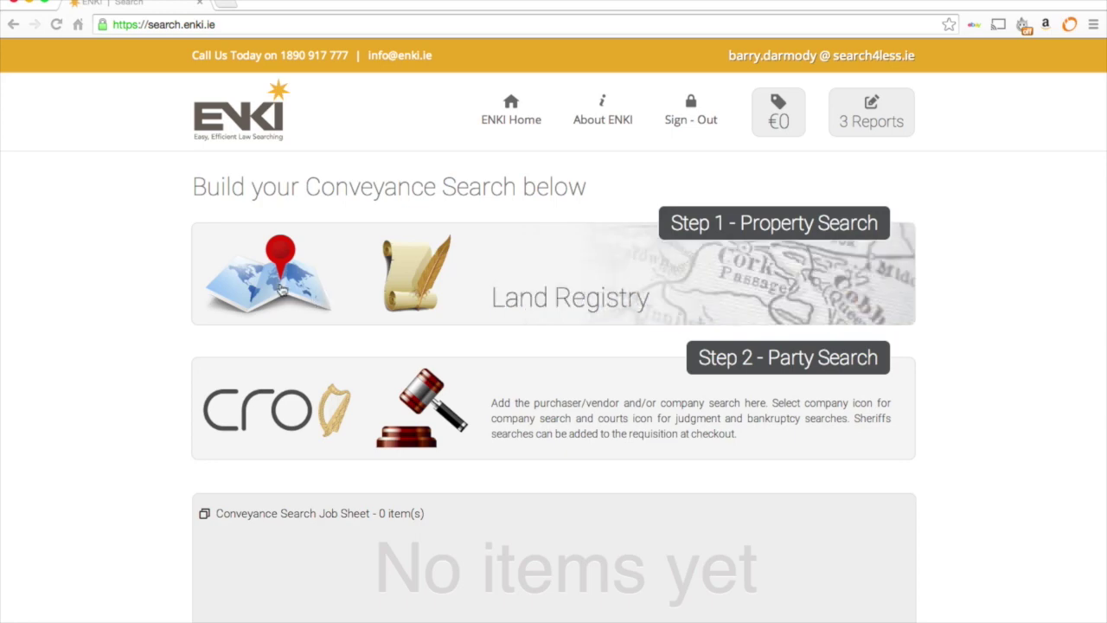
- Look up Land Registry folio DN12345 and add it (Dublin, Freehold, 1 plan) to the job sheet
left_click(282, 289)
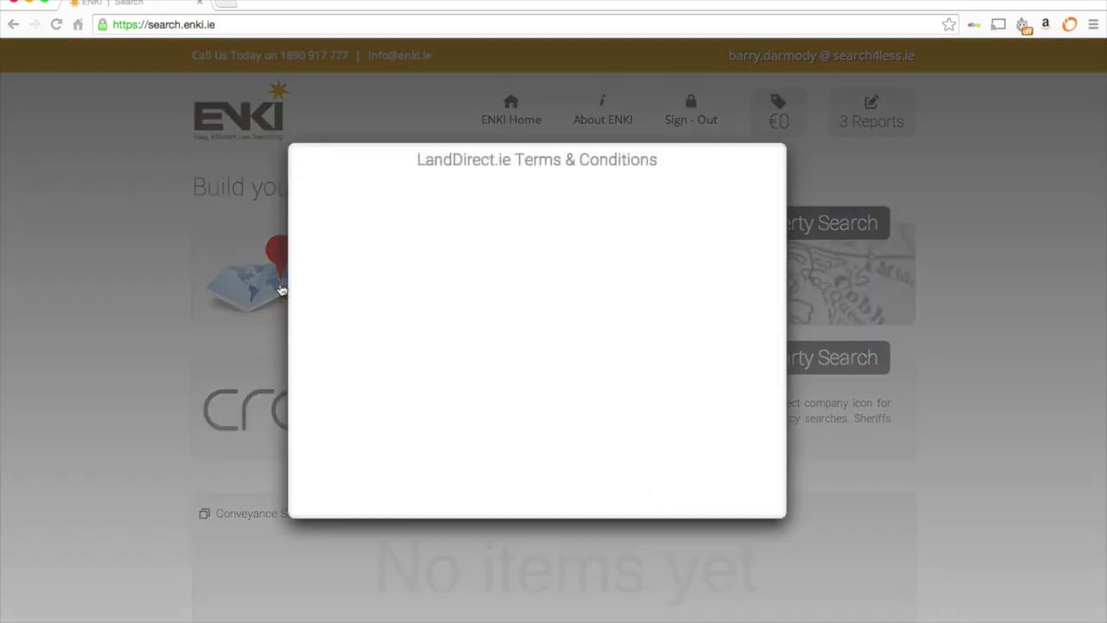
left_click(665, 495)
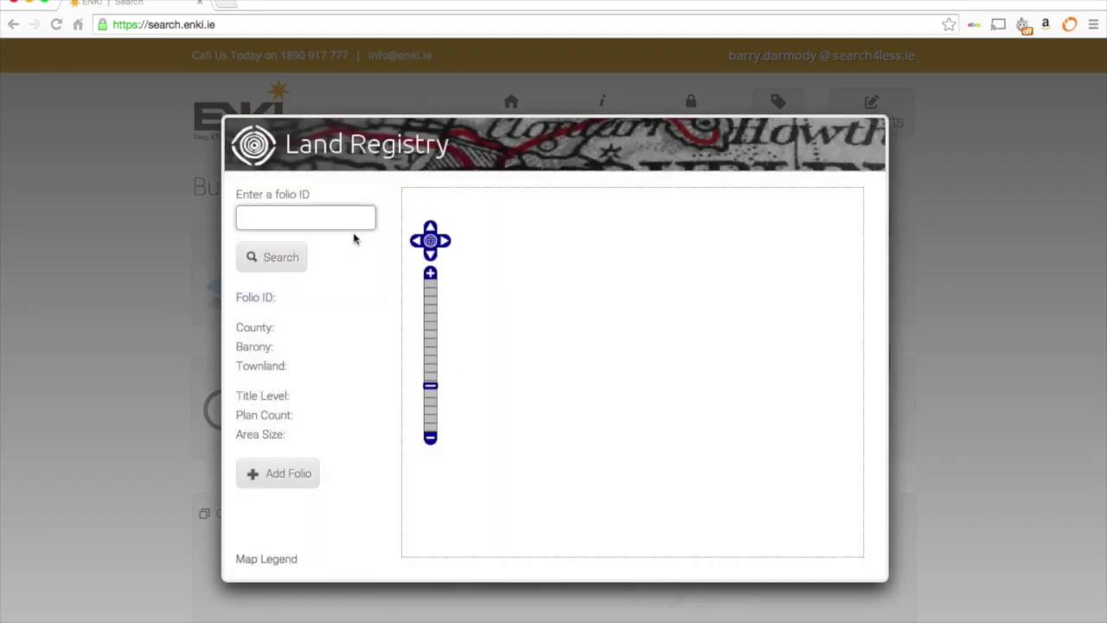
type("DN")
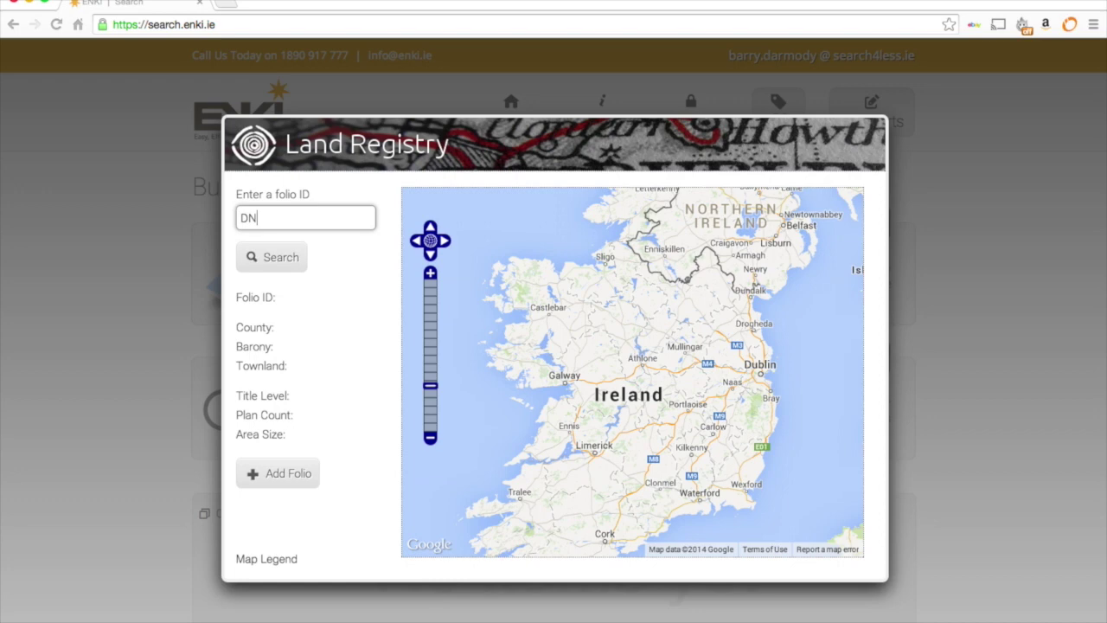
type("12345")
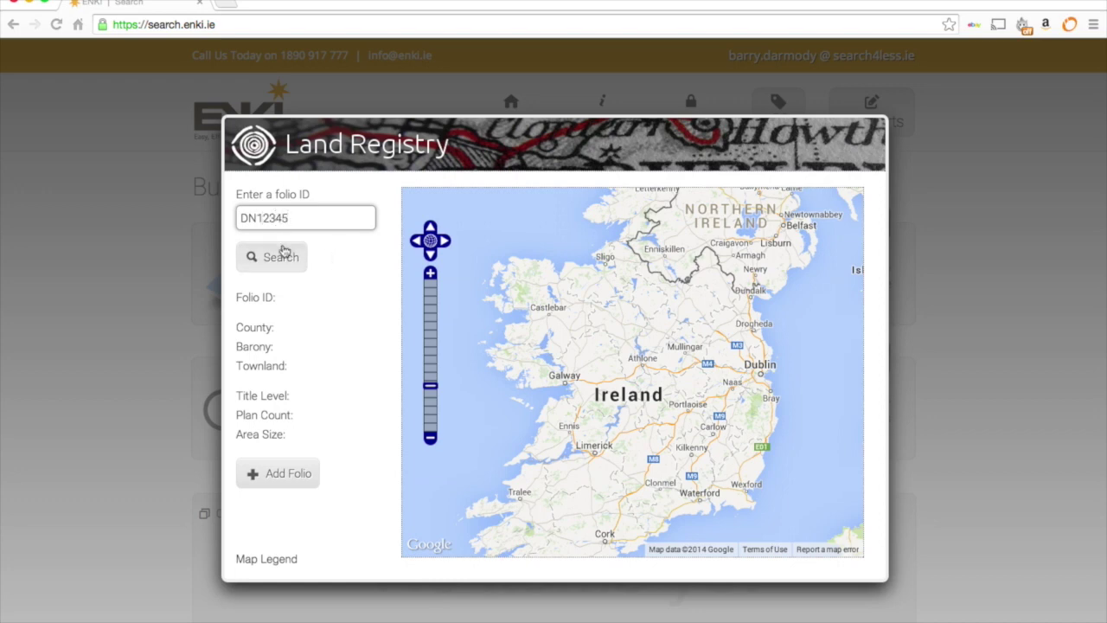
left_click(284, 255)
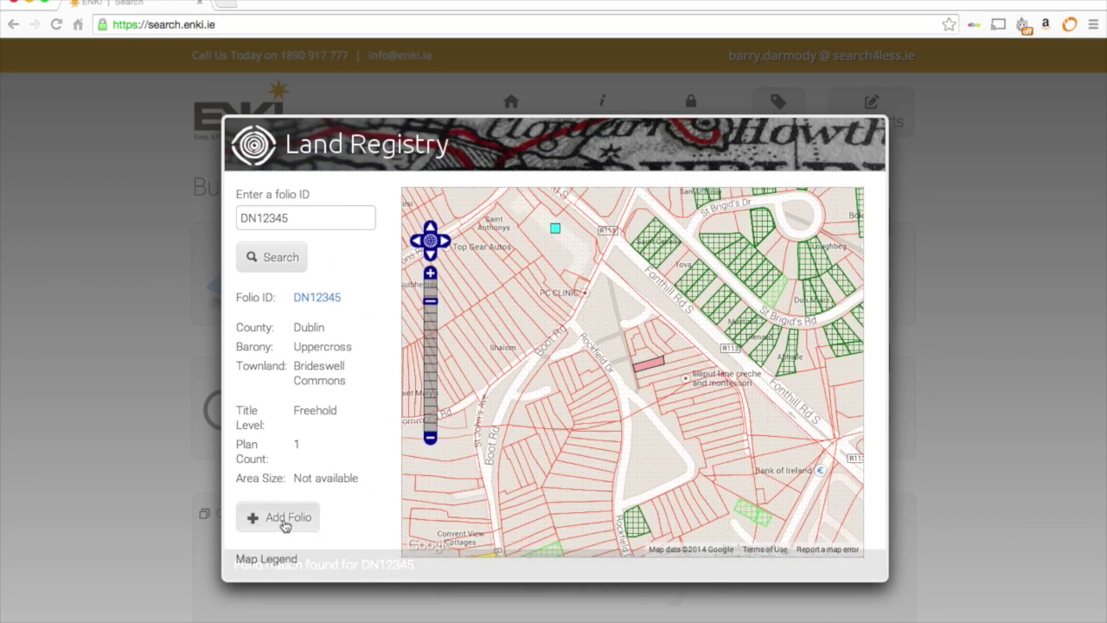
left_click(285, 519)
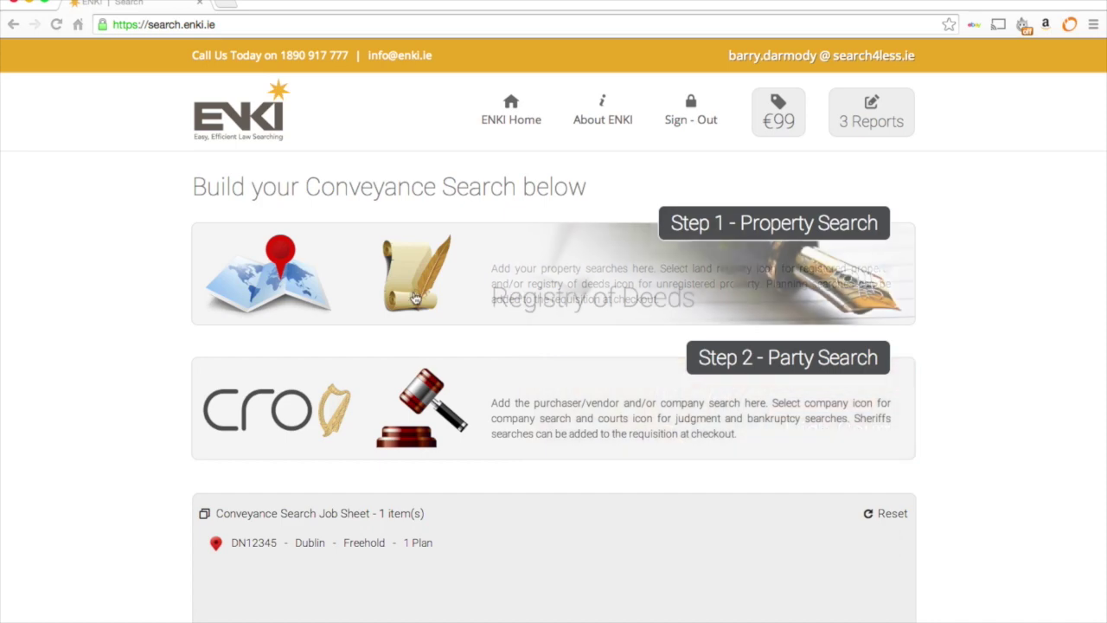
- Start a Registry of Deeds search with the grantor's first and last name
left_click(415, 298)
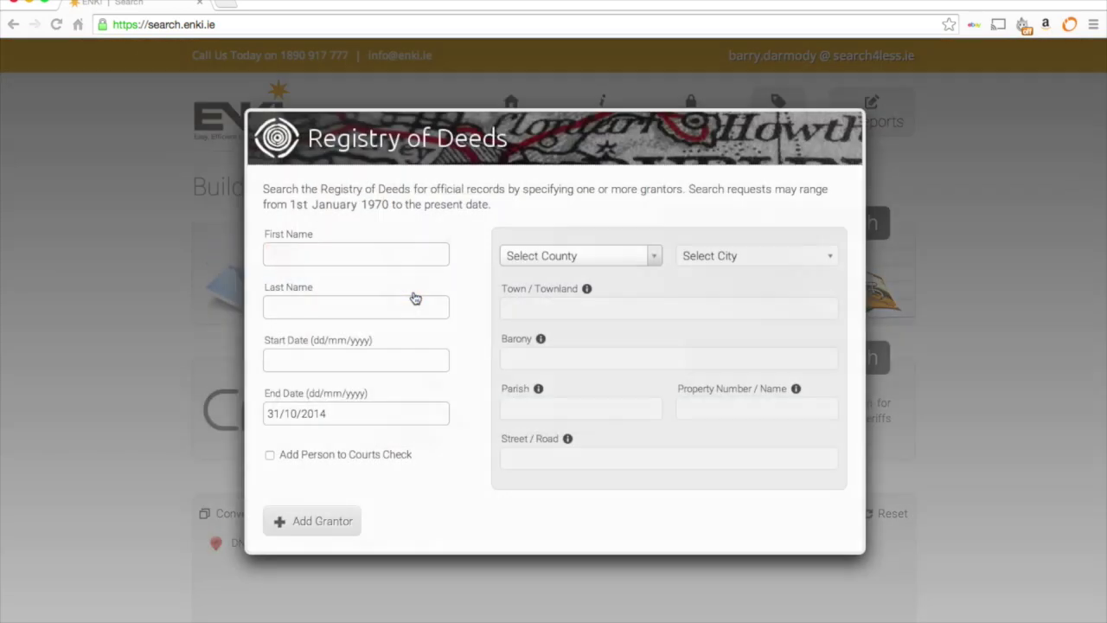
type("Patrick")
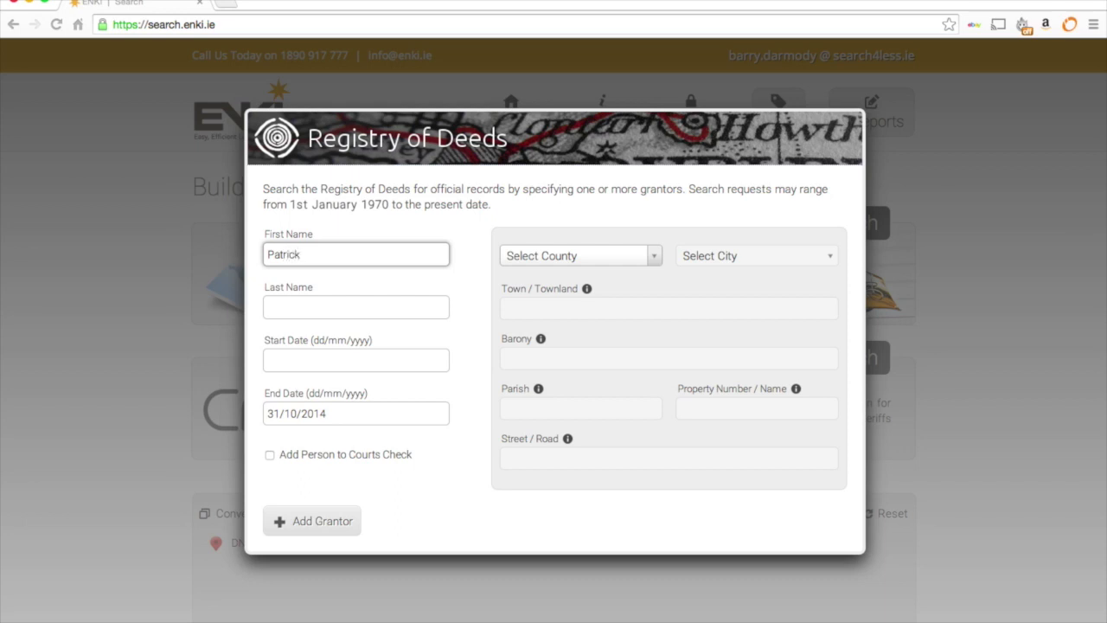
key("Tab")
type("M")
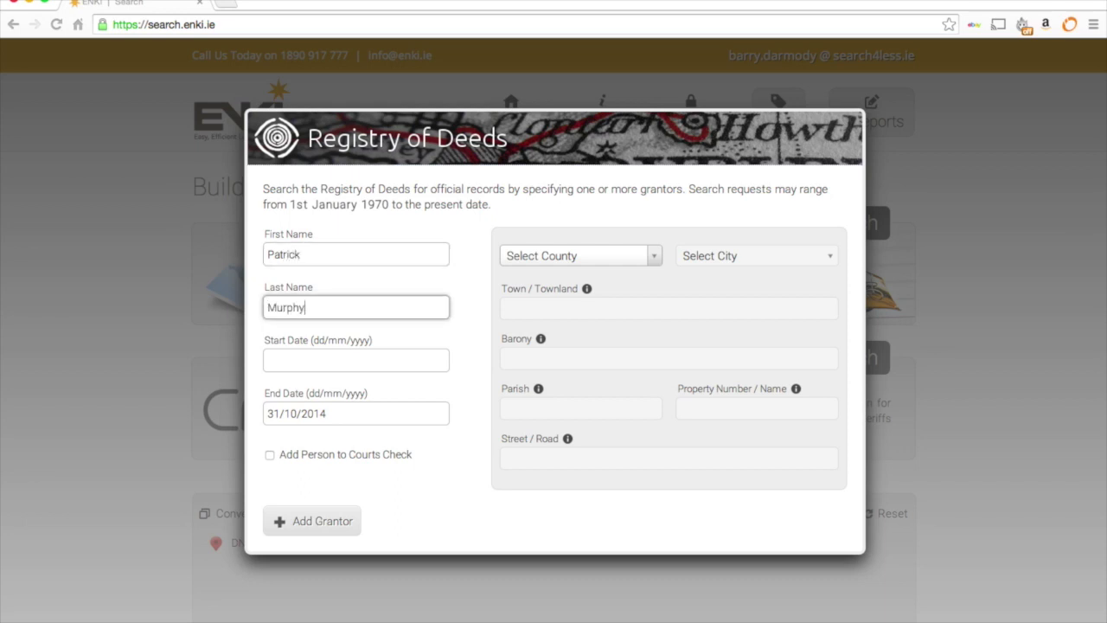
- Set the deed search start date to 01/10/2005
left_click(355, 357)
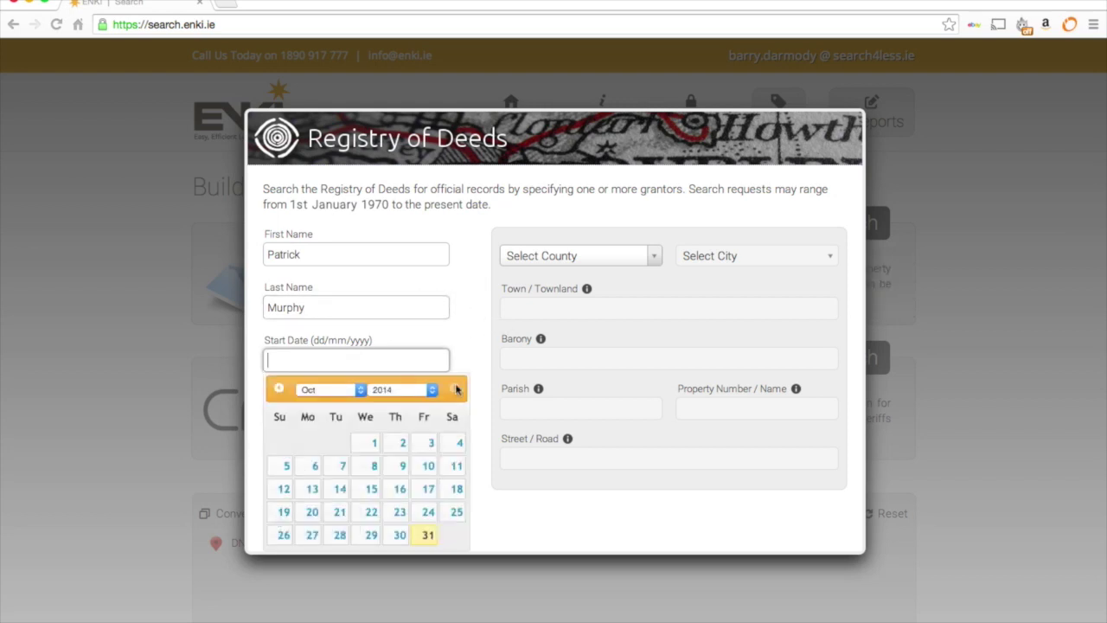
left_click(433, 389)
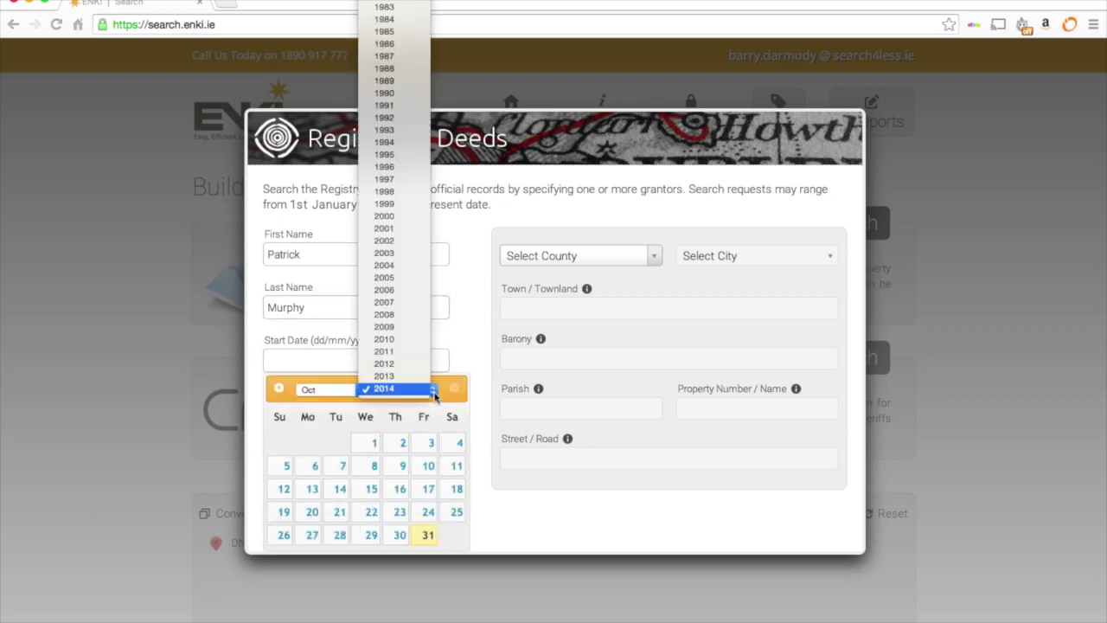
left_click(387, 278)
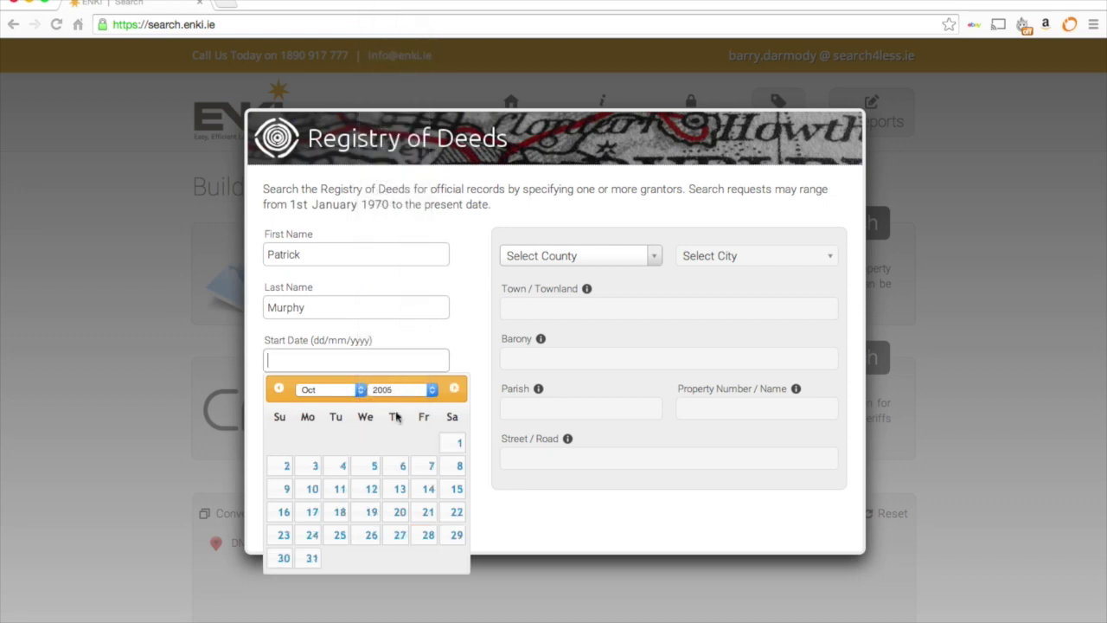
left_click(456, 442)
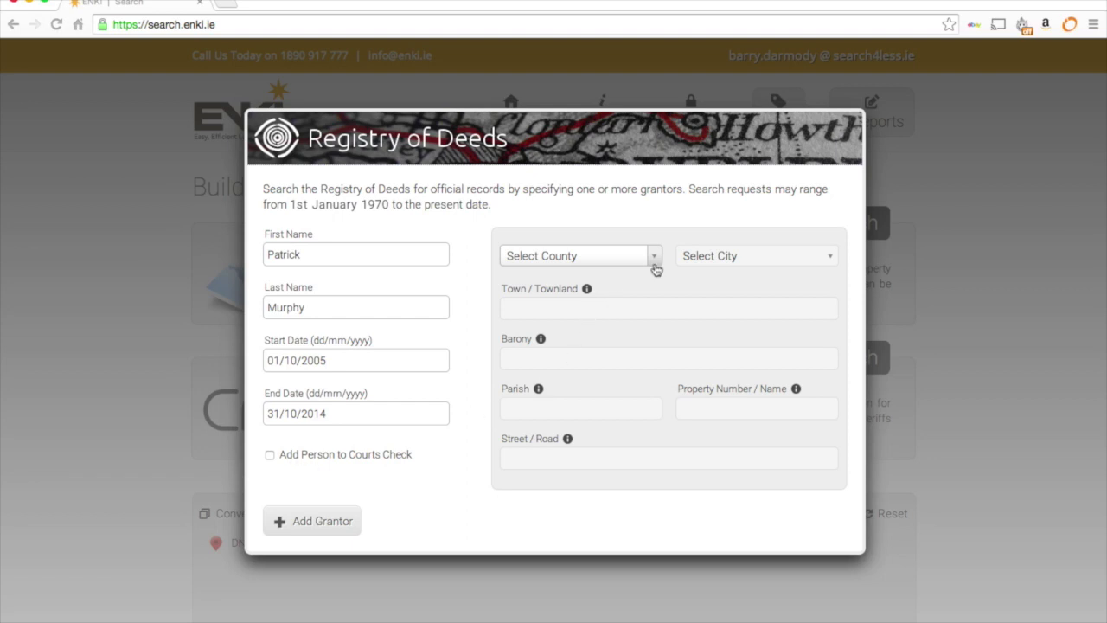
- Include the courts check, choose Cork and Macroom townland, and add the grantor without street details
left_click(332, 457)
left_click(656, 256)
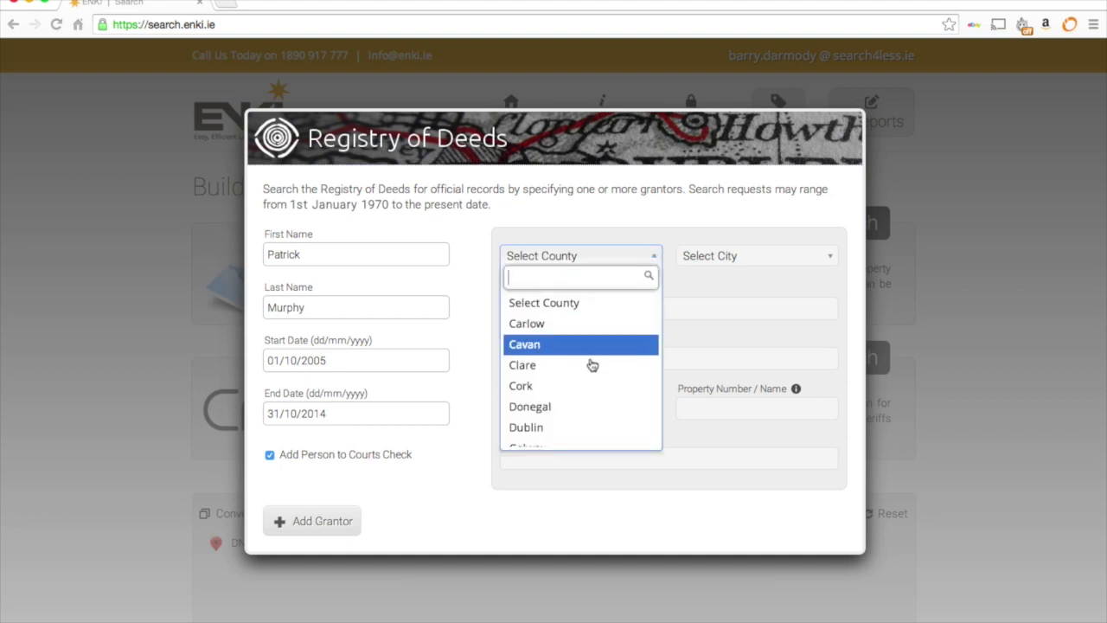
left_click(593, 387)
left_click(560, 310)
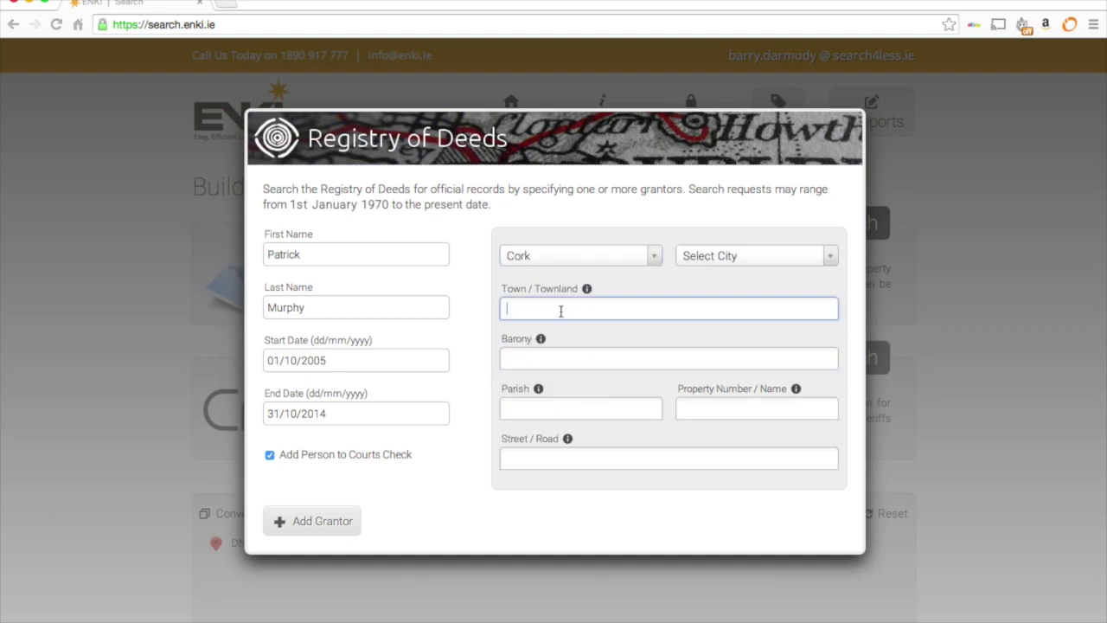
type("Macroom")
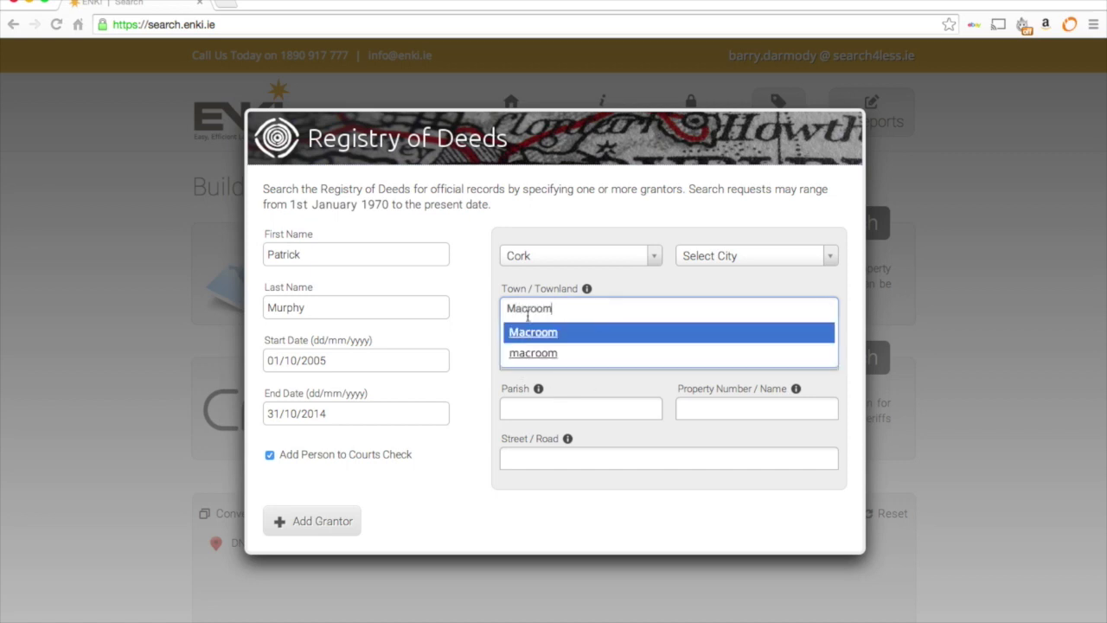
left_click(539, 337)
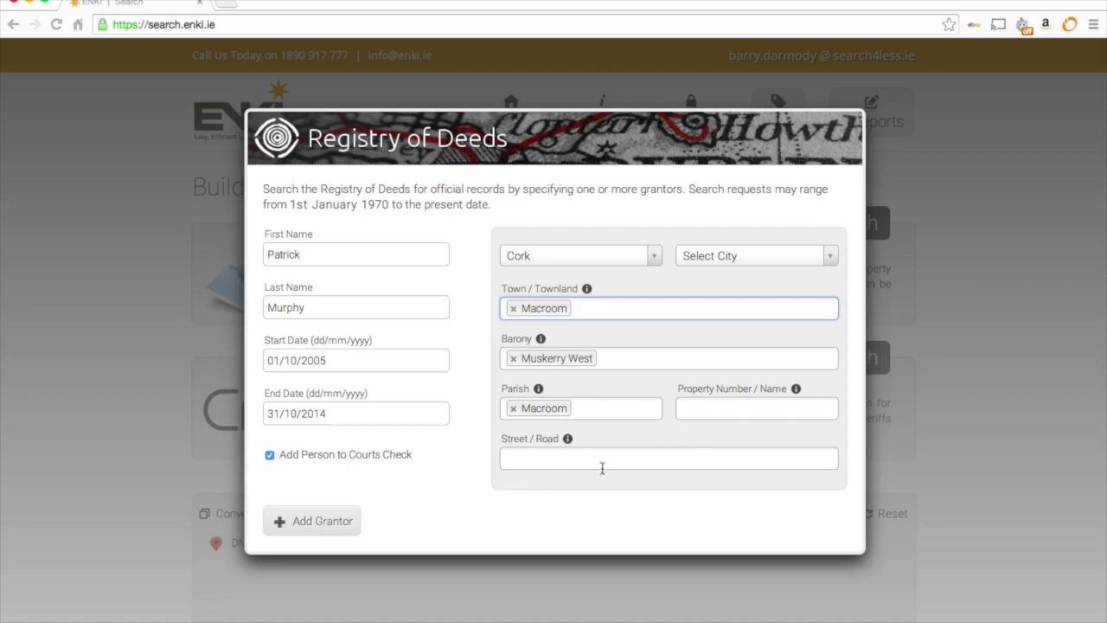
left_click(326, 524)
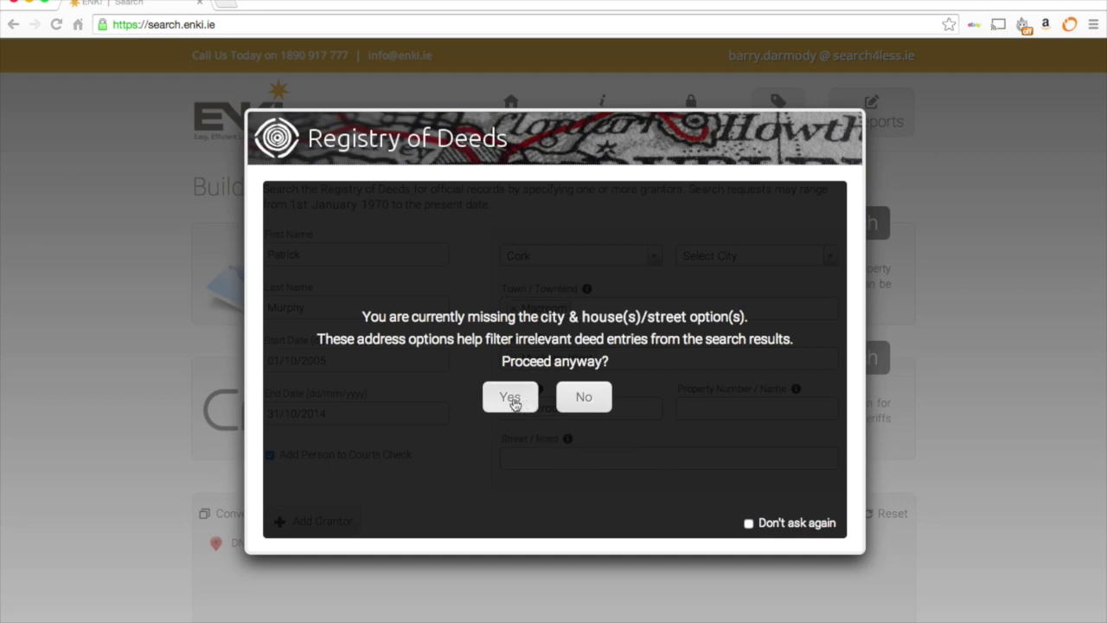
left_click(511, 400)
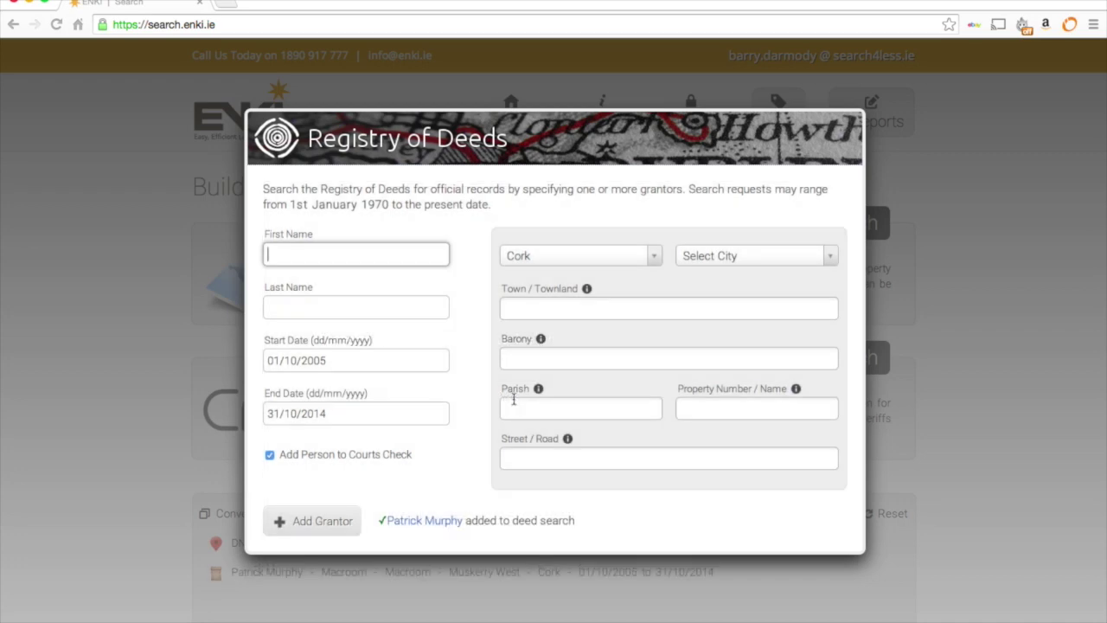
- Close the deeds search, then look up CRO company 511114 and add VMODY LIMITED
left_click(942, 301)
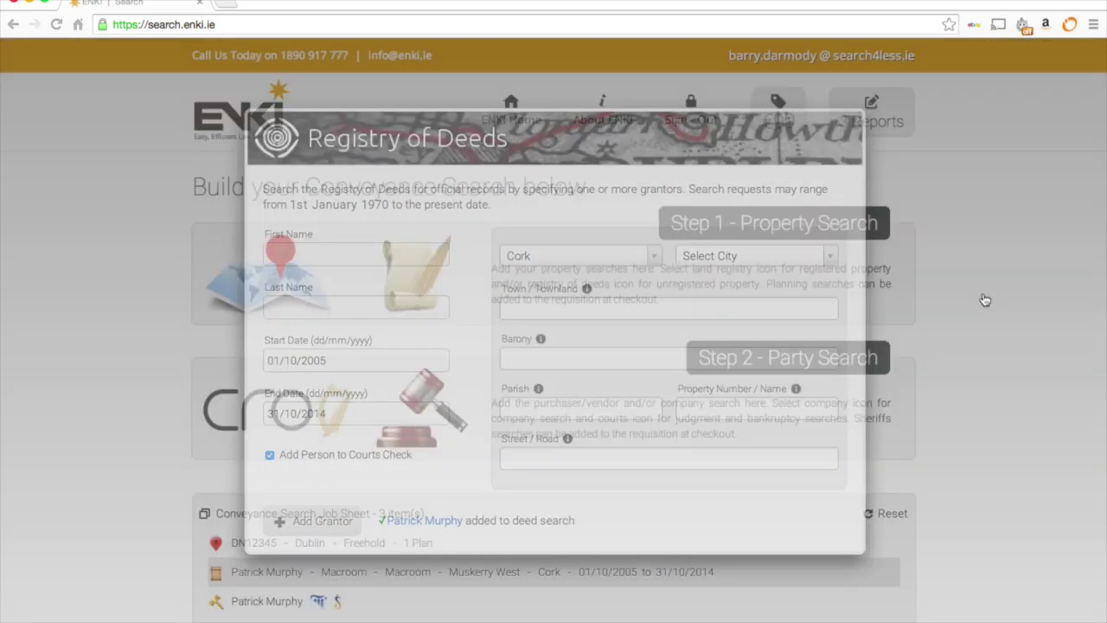
scroll(934, 342, "down", 5)
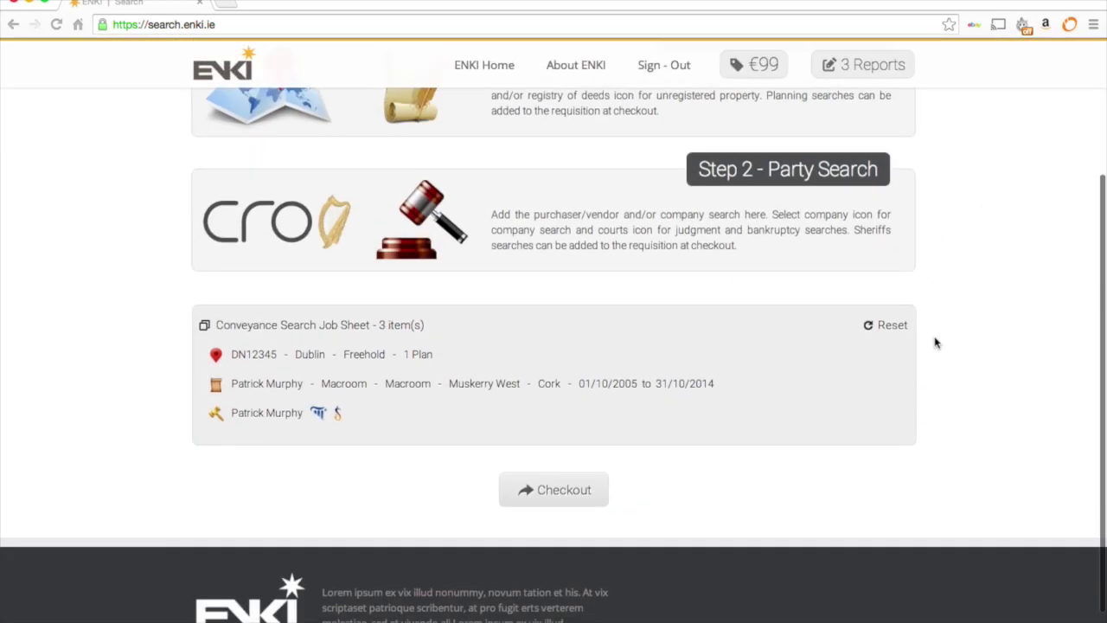
scroll(934, 343, "up", 2)
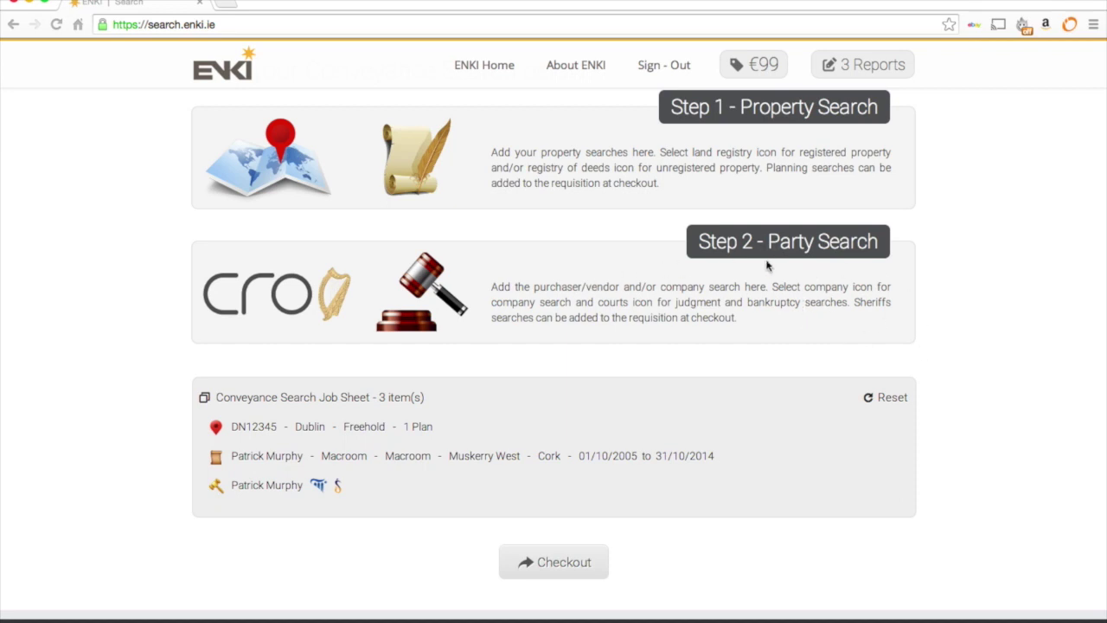
left_click(265, 294)
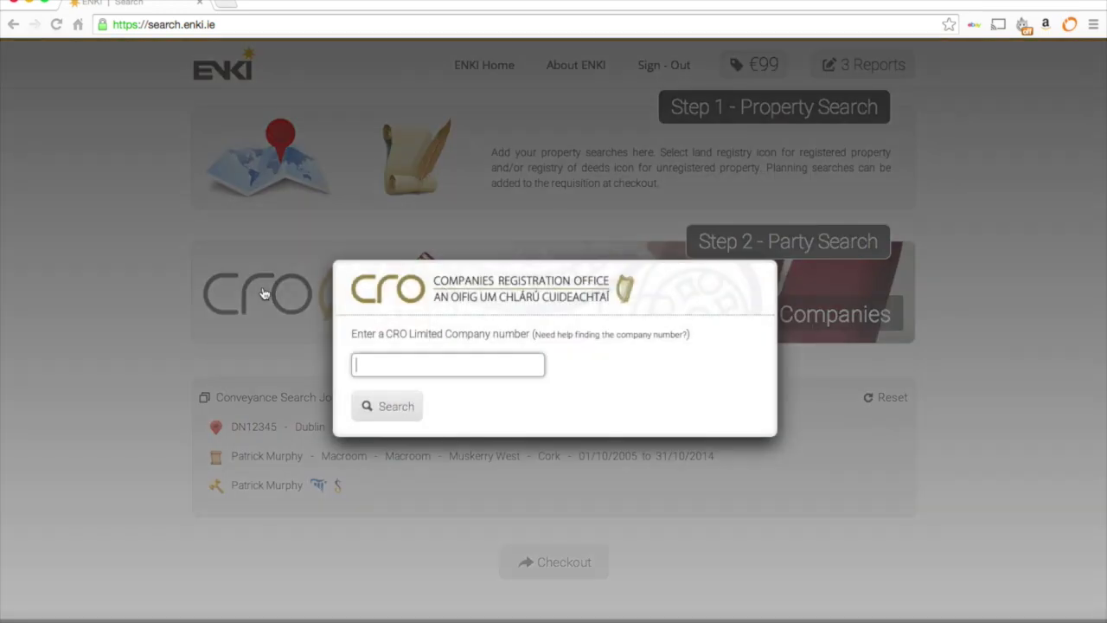
type("511114")
left_click(374, 402)
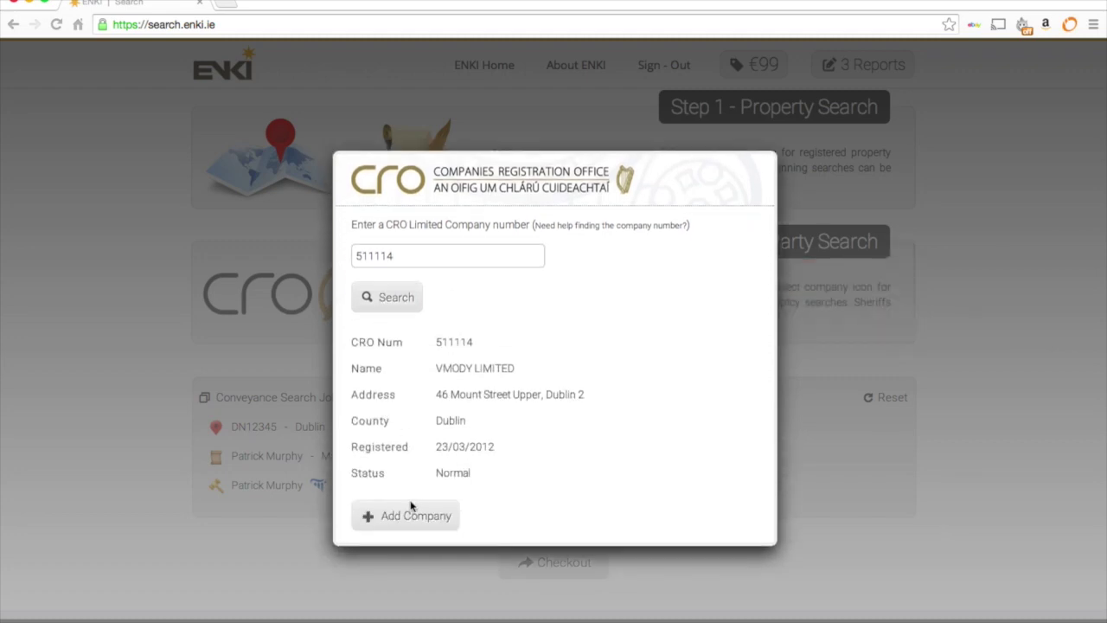
left_click(407, 516)
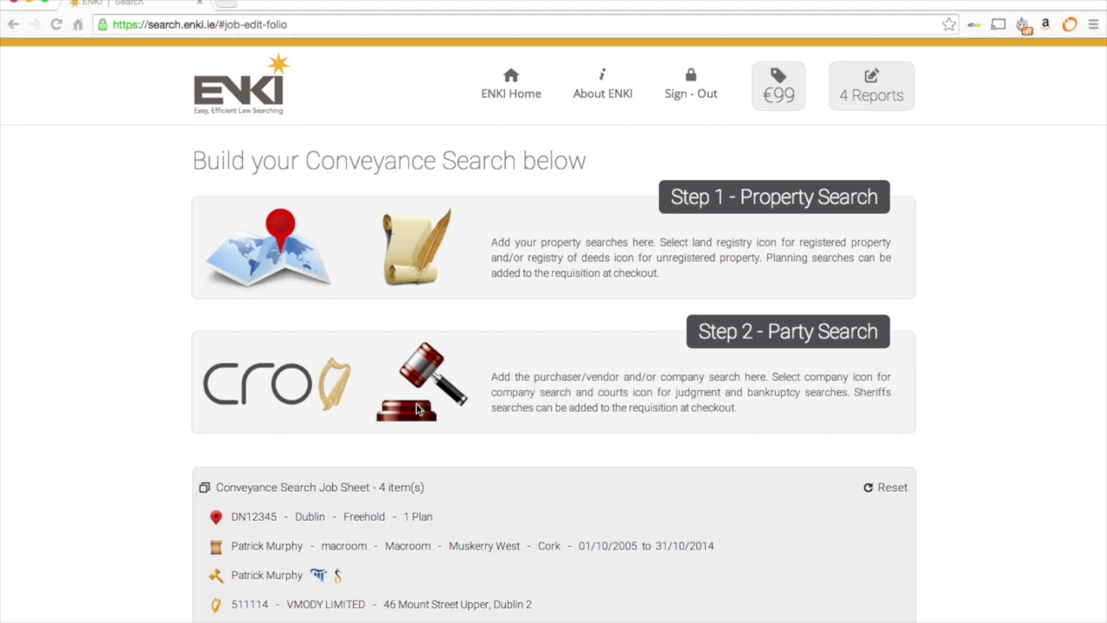
- Add a second person, by first and last name, to the courts judgment and bankruptcy search
left_click(417, 410)
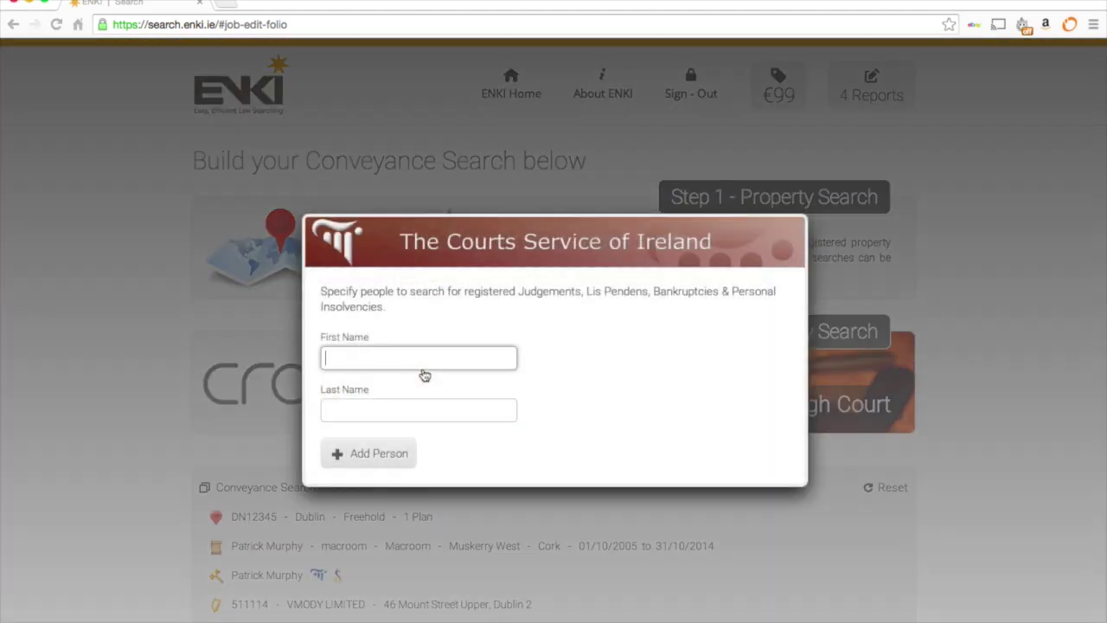
key("Tab")
left_click(374, 455)
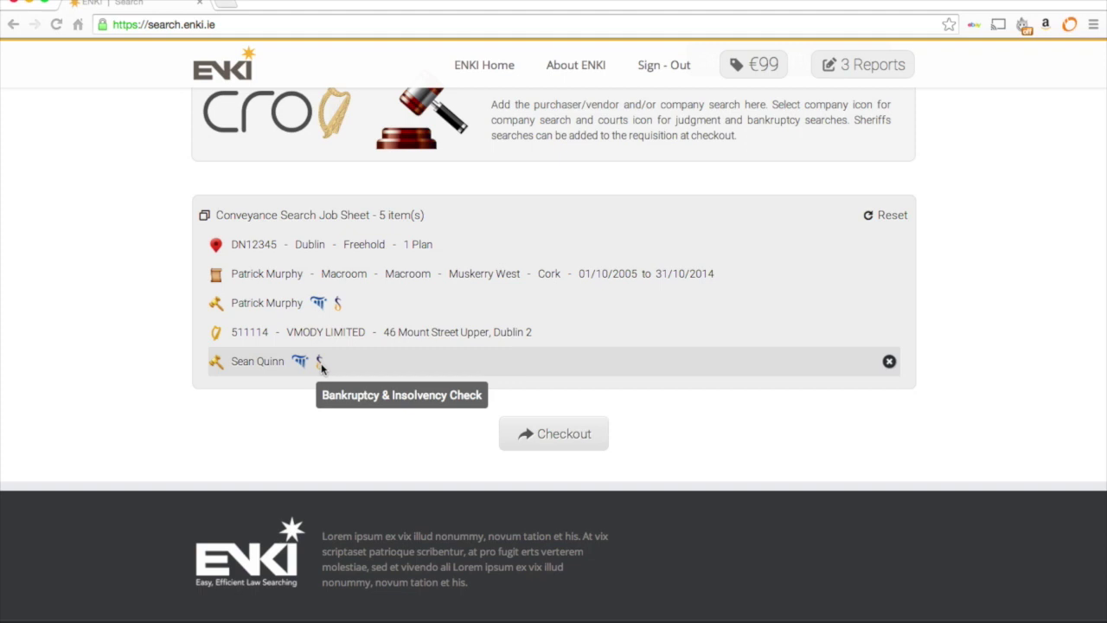
scroll(531, 438, "up", 1)
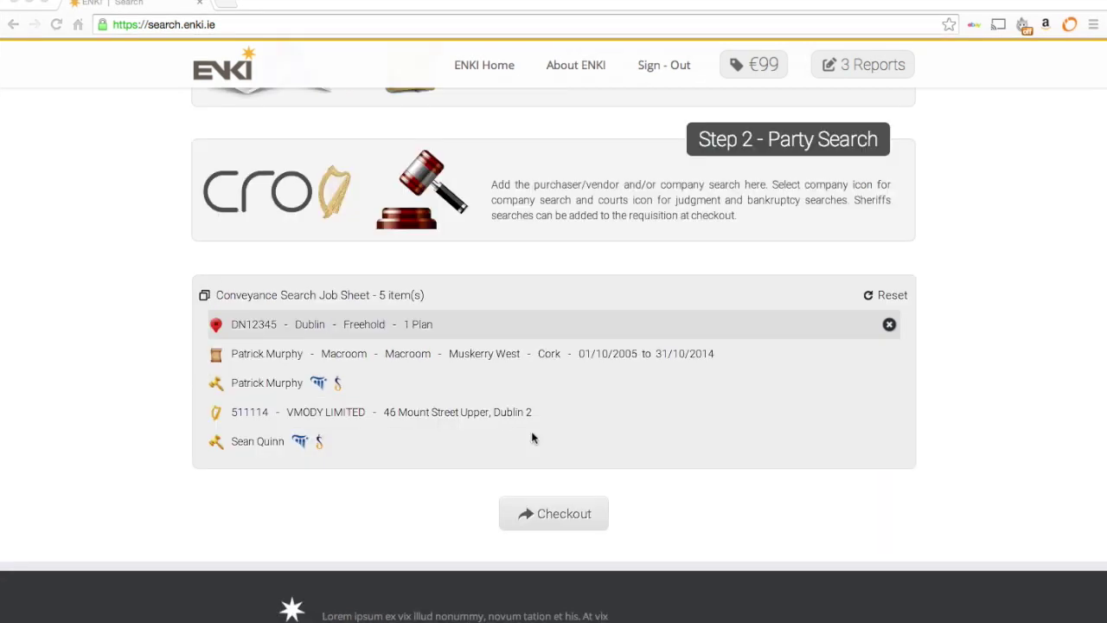
- Proceed to checkout and enter the planning location 'Faha Killarney Kerry'
left_click(562, 514)
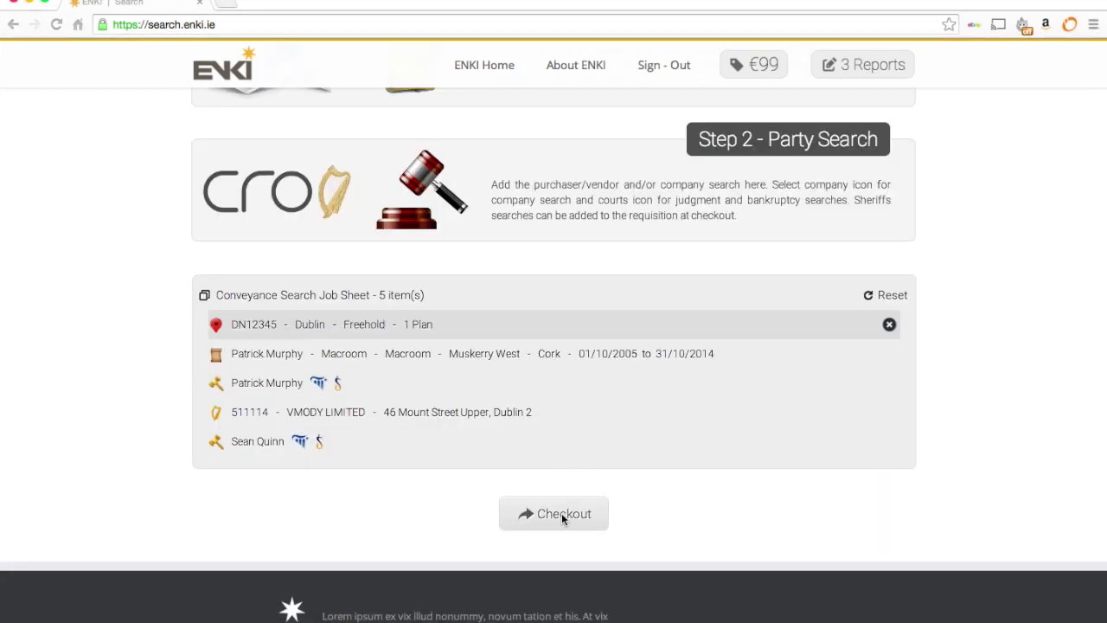
left_click(562, 514)
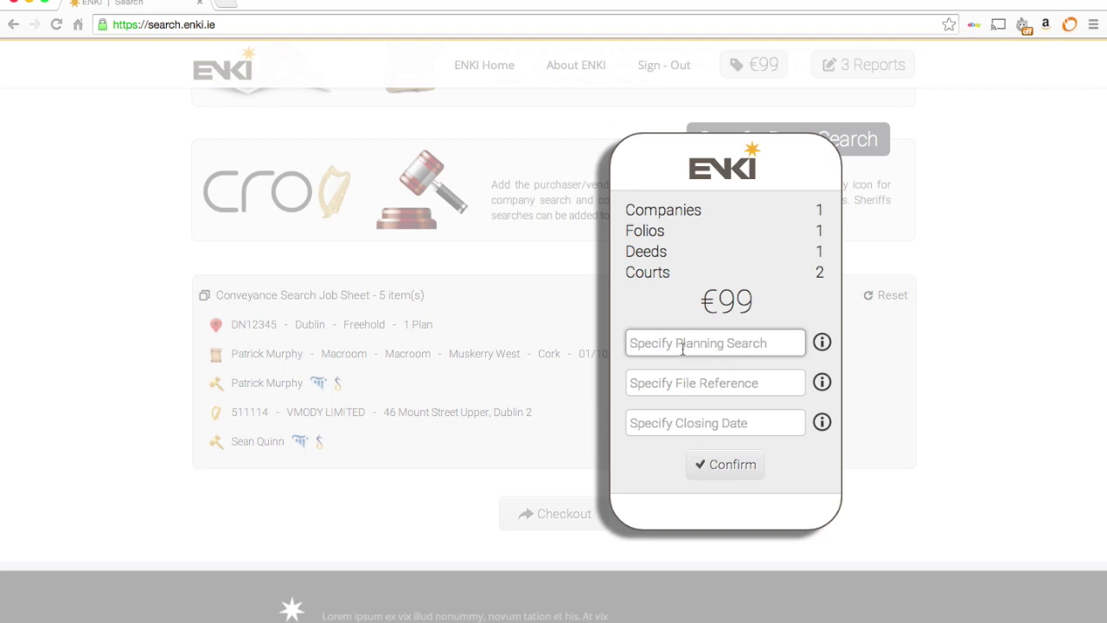
type("Fah")
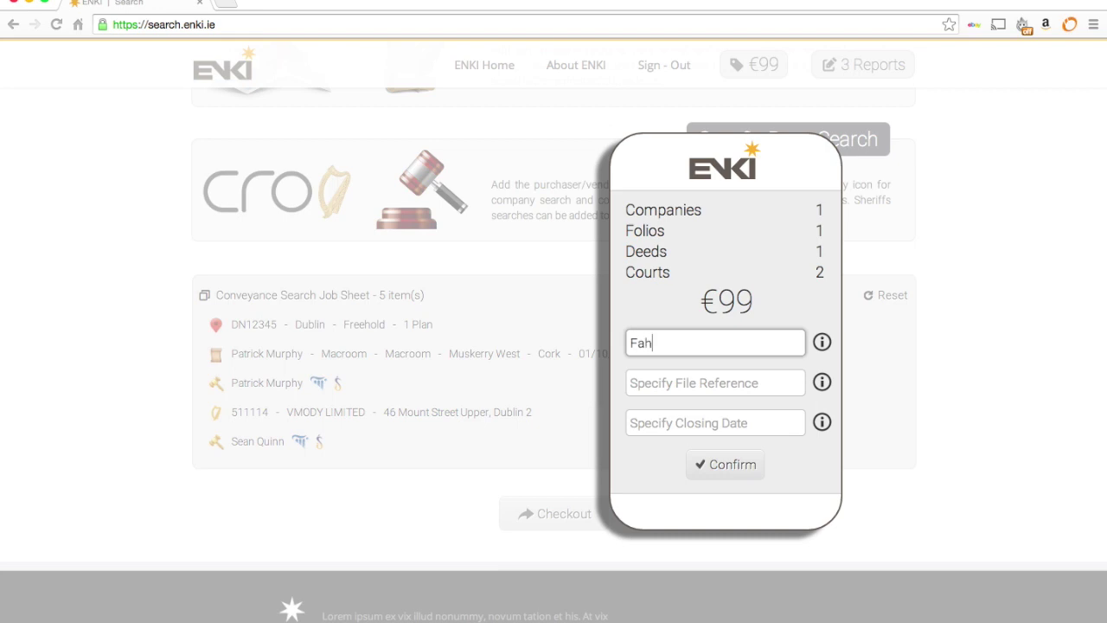
type("a Killarney Kerry")
key("Tab")
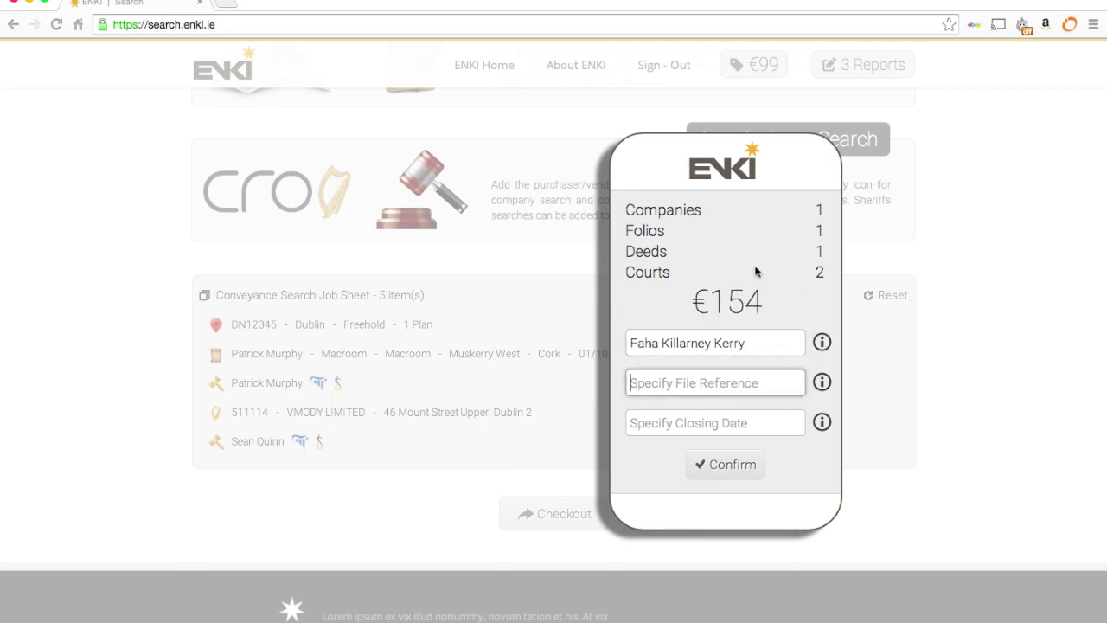
- Set file reference 'test 4' and closing date 24/12/2014
type("test 4")
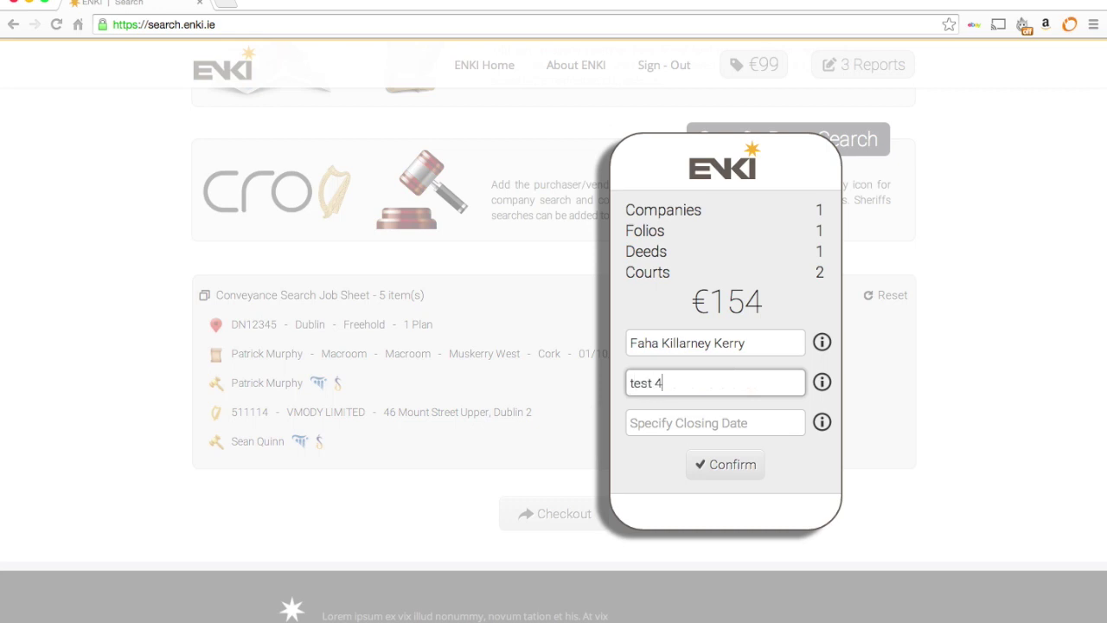
left_click(773, 430)
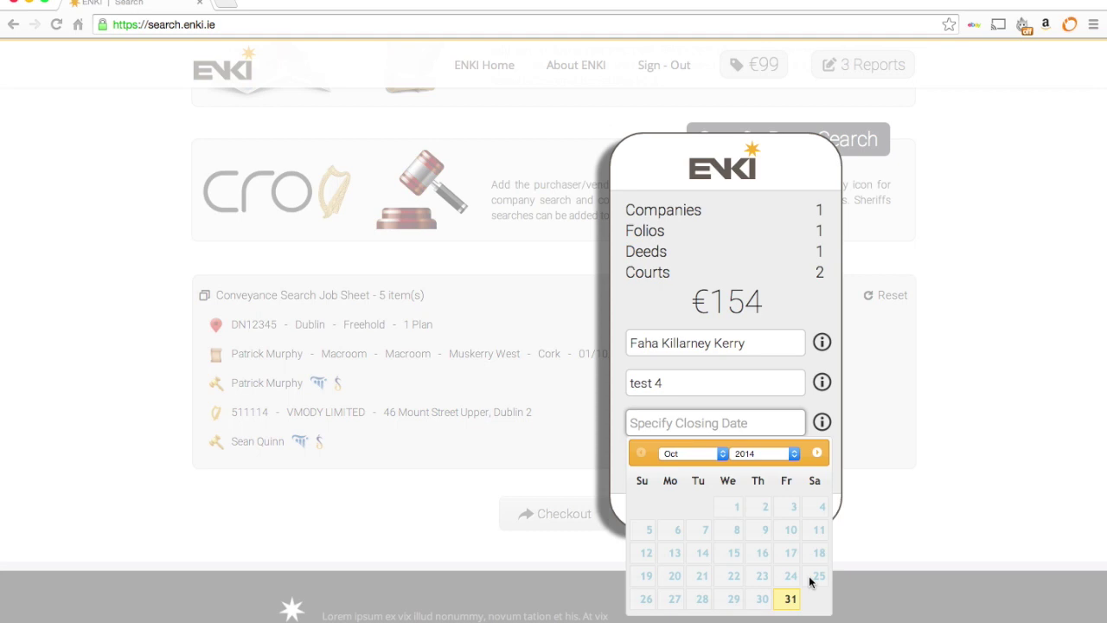
left_click(719, 457)
left_click(680, 476)
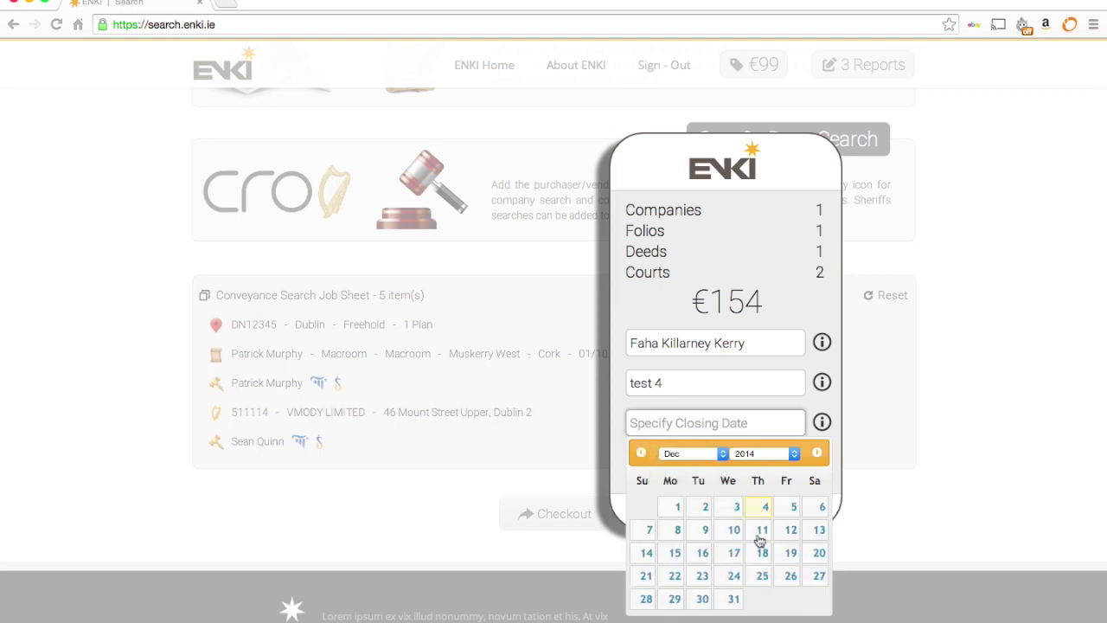
left_click(734, 575)
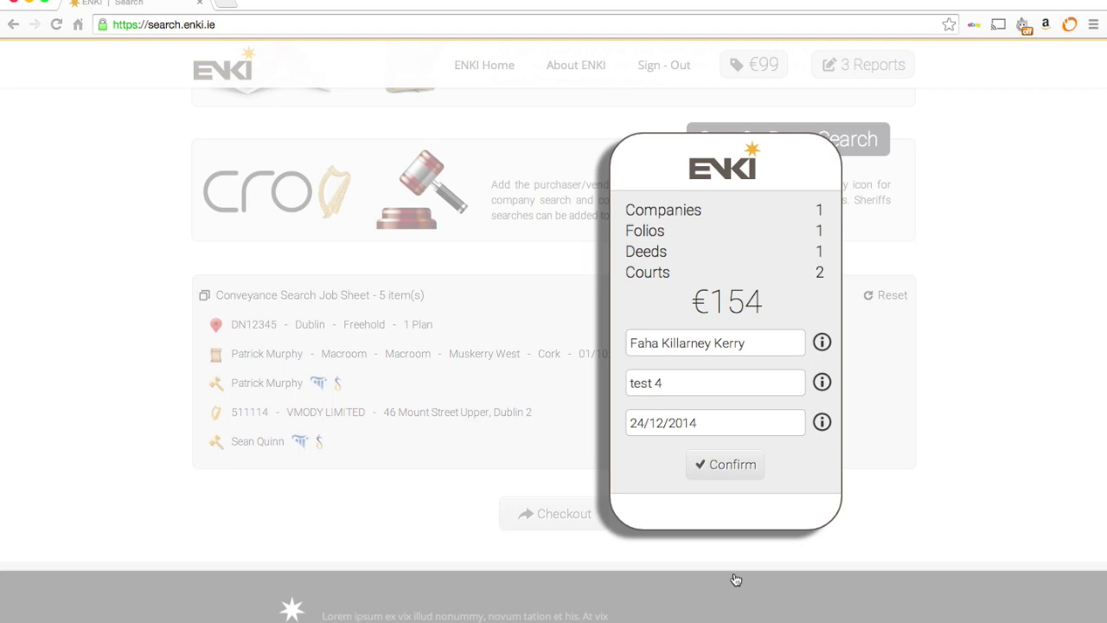
- Confirm the checkout details to complete the conveyance report
left_click(732, 465)
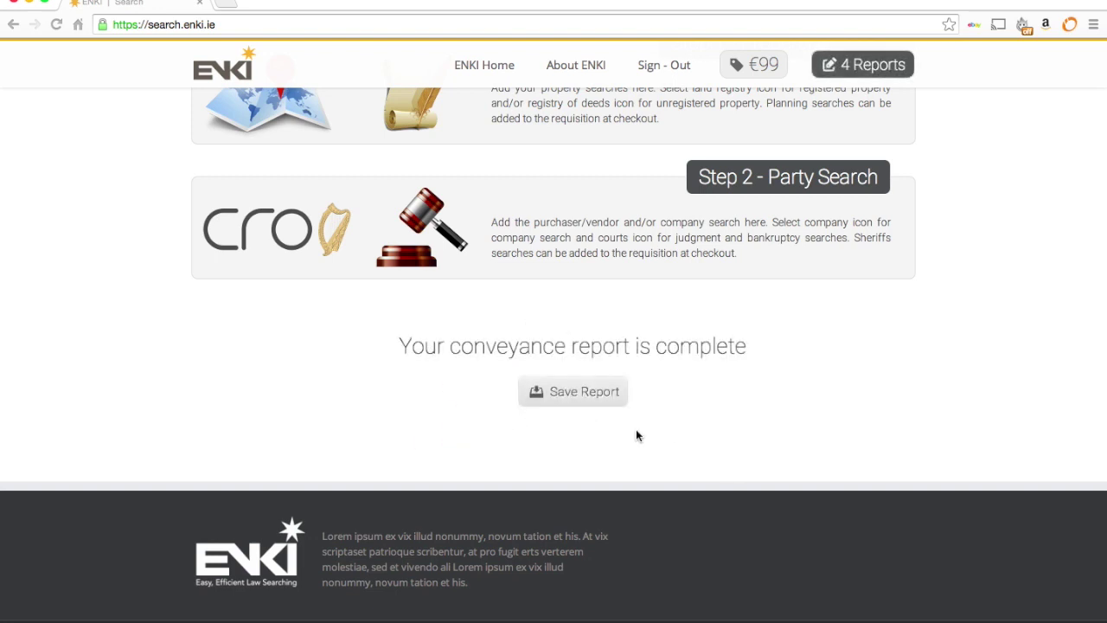
- Save the completed conveyance report as a PDF and open it in the viewer
left_click(586, 395)
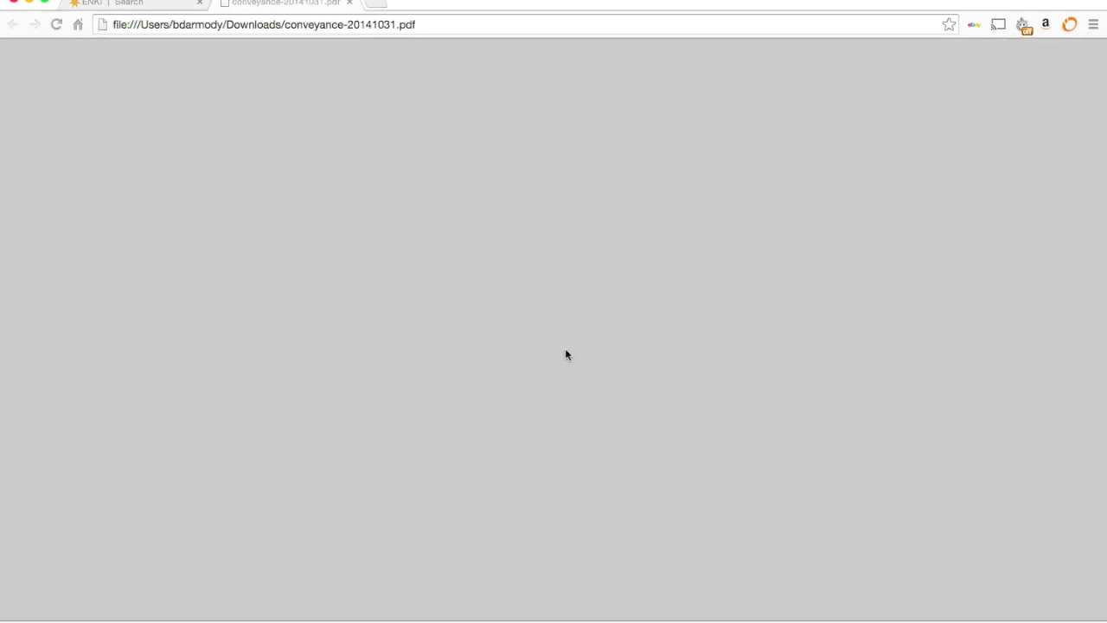
scroll(566, 350, "down", 5)
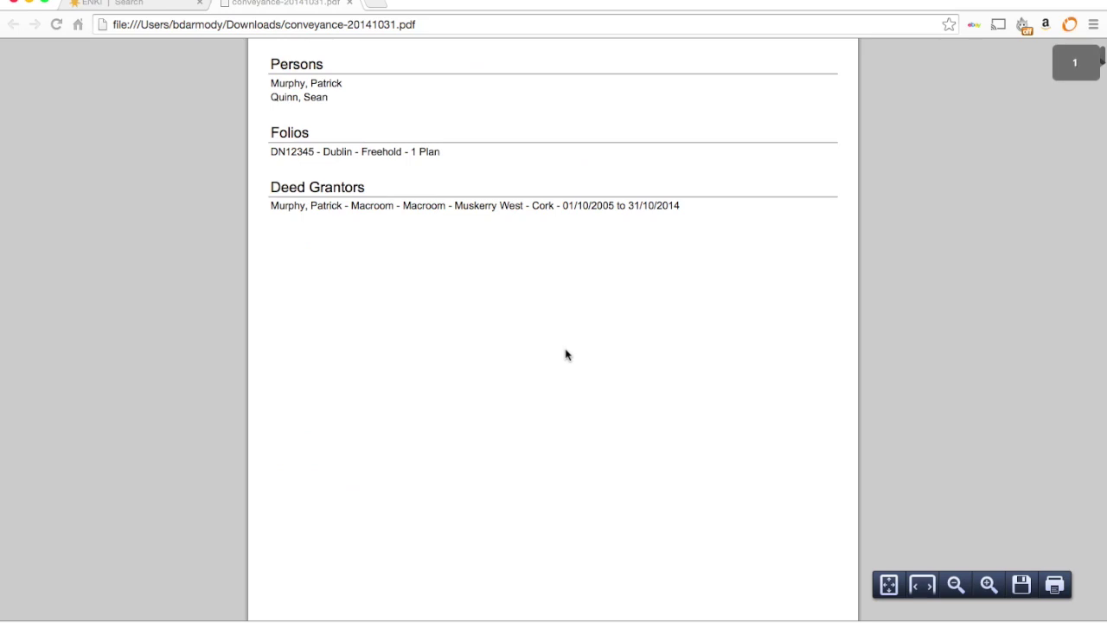
scroll(566, 354, "up", 3)
scroll(566, 355, "down", 10)
scroll(566, 354, "up", 3)
- Read through the report's folio pages and deeds list down to the Particulars of ACTS table
scroll(565, 355, "down", 7)
scroll(566, 355, "down", 10)
scroll(567, 355, "down", 10)
scroll(567, 351, "down", 10)
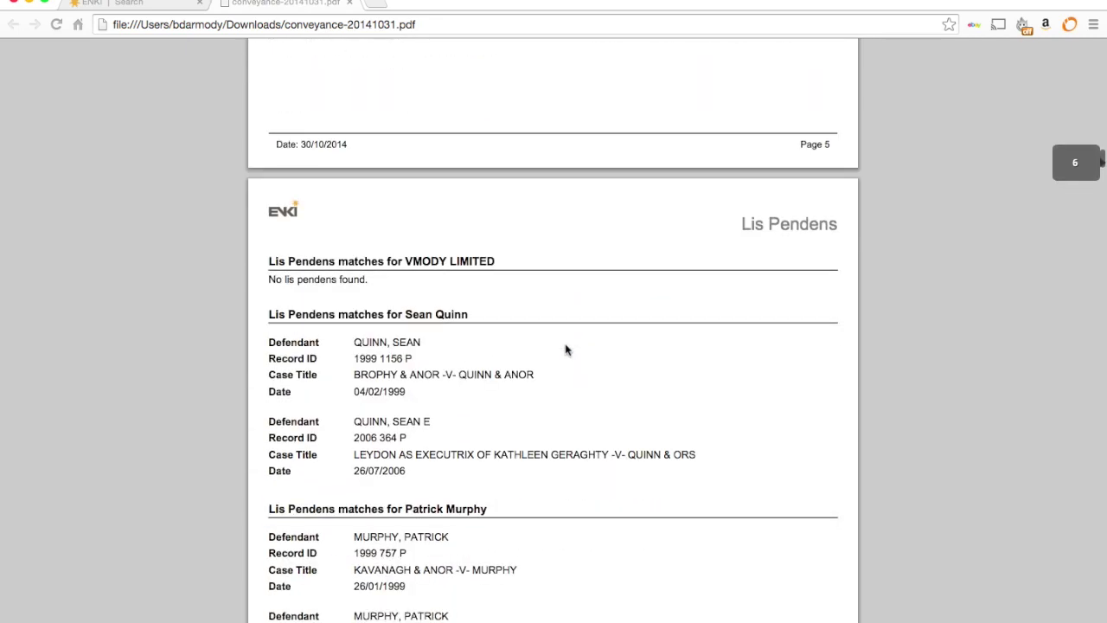
scroll(566, 350, "down", 10)
scroll(567, 350, "down", 10)
scroll(567, 349, "down", 10)
scroll(567, 349, "down", 10)
scroll(566, 349, "down", 10)
scroll(566, 349, "down", 10)
scroll(566, 349, "down", 10)
scroll(567, 350, "down", 10)
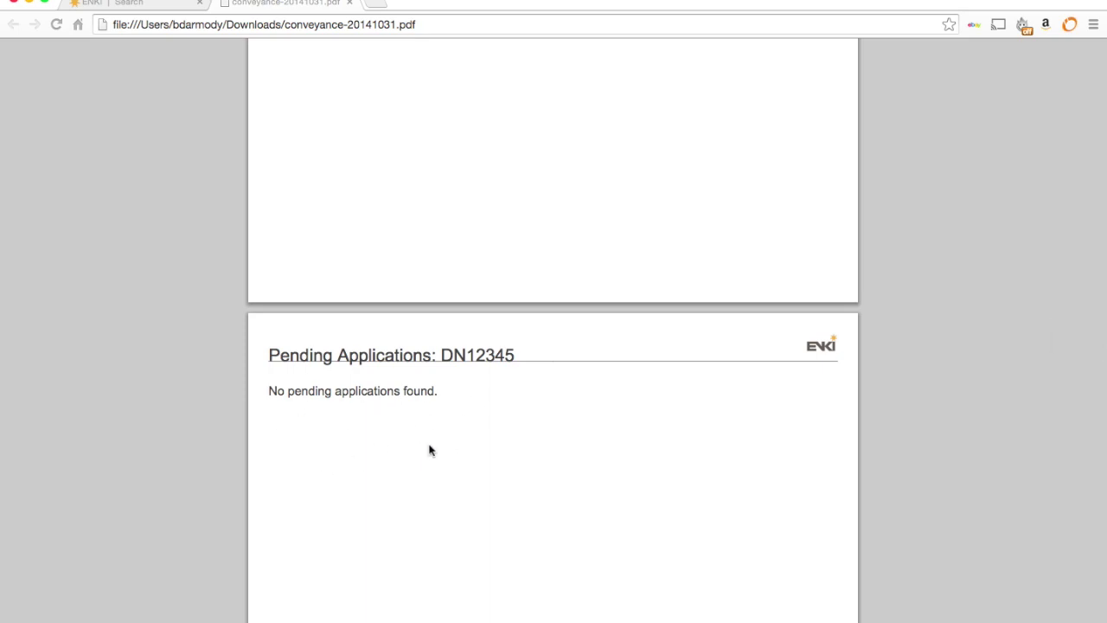
scroll(430, 450, "down", 10)
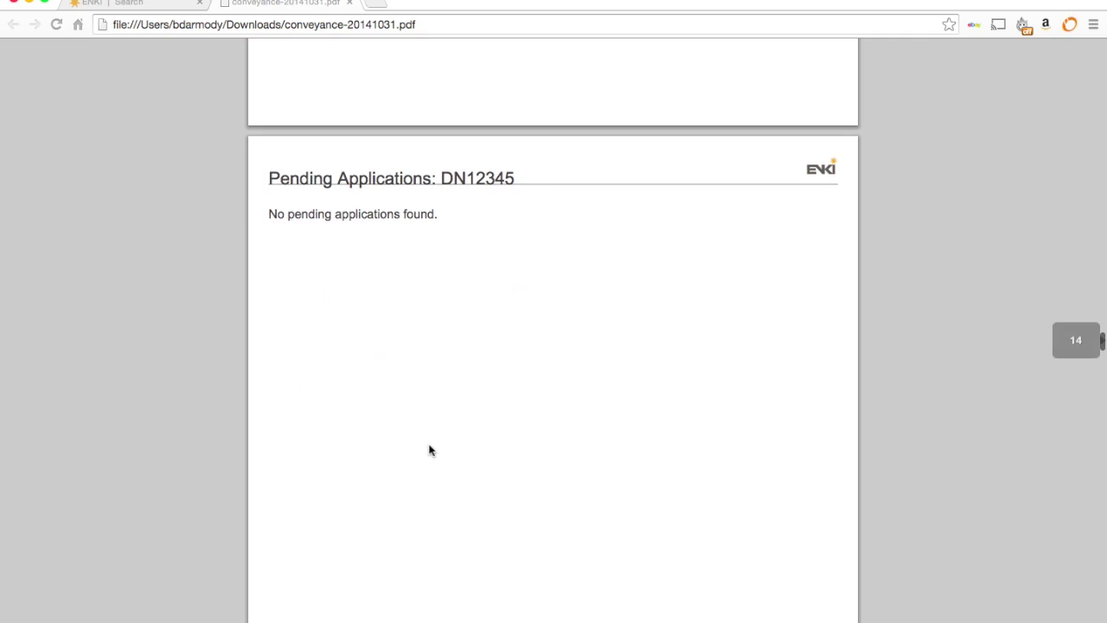
scroll(430, 450, "down", 15)
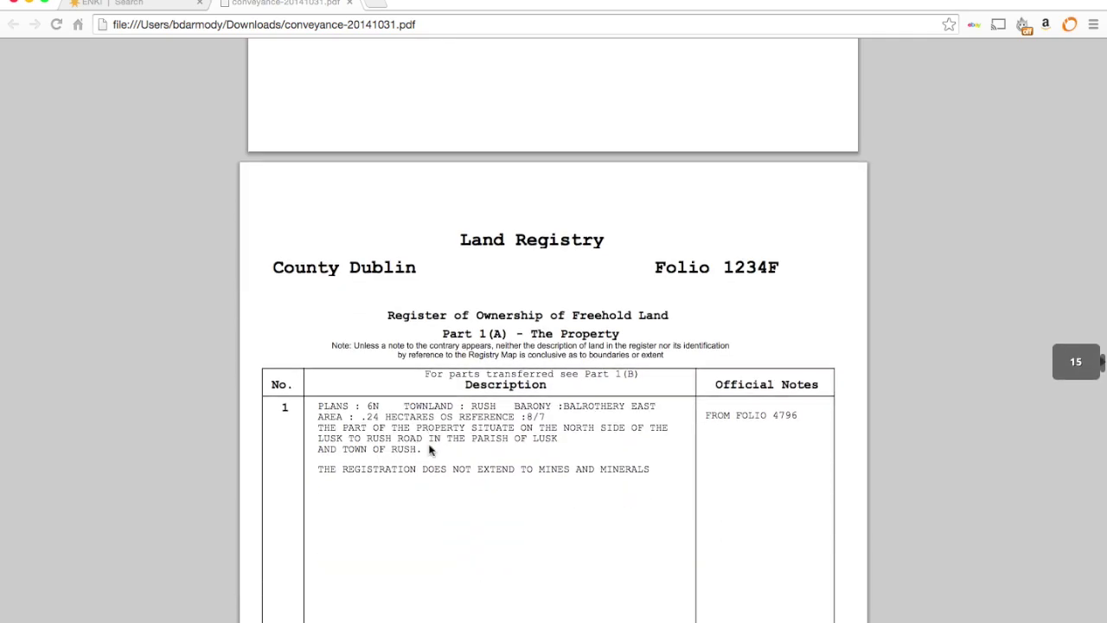
scroll(430, 450, "down", 15)
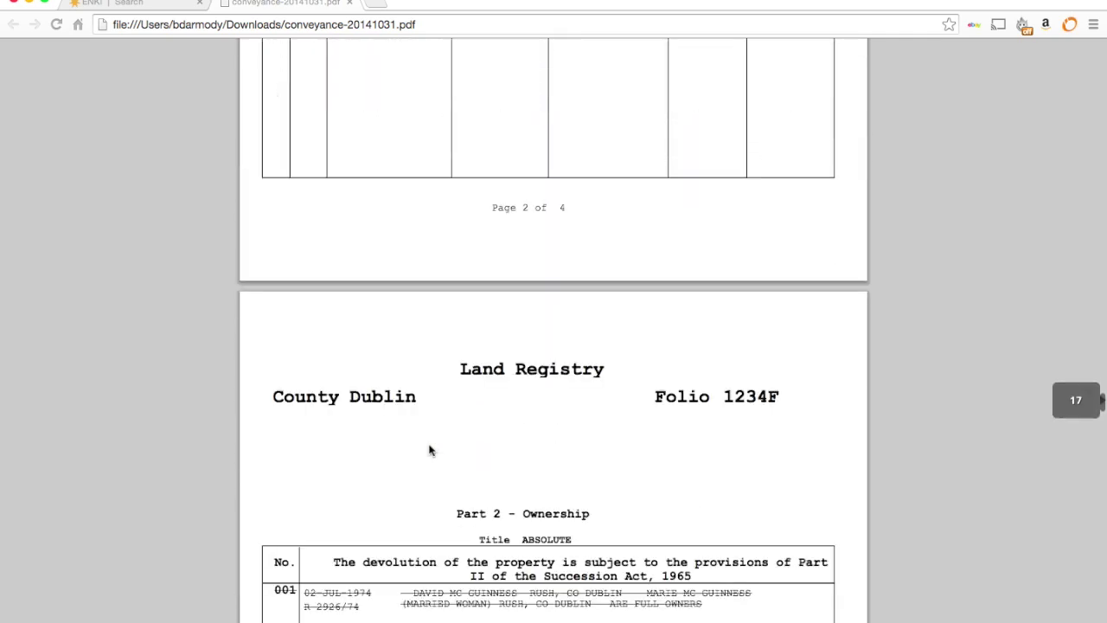
scroll(430, 450, "down", 12)
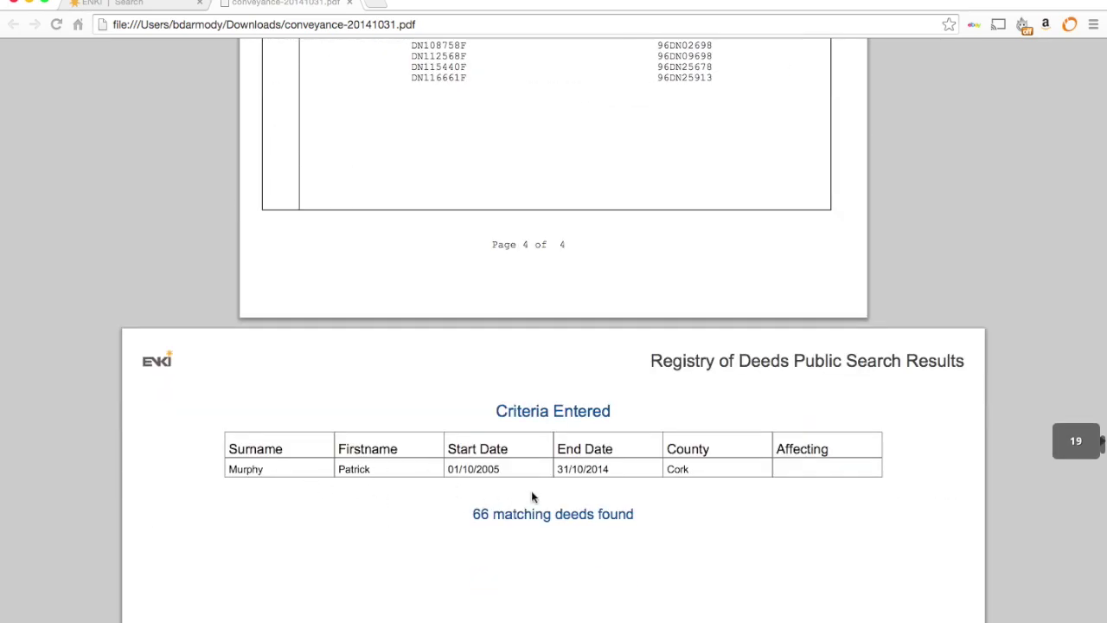
scroll(759, 507, "down", 5)
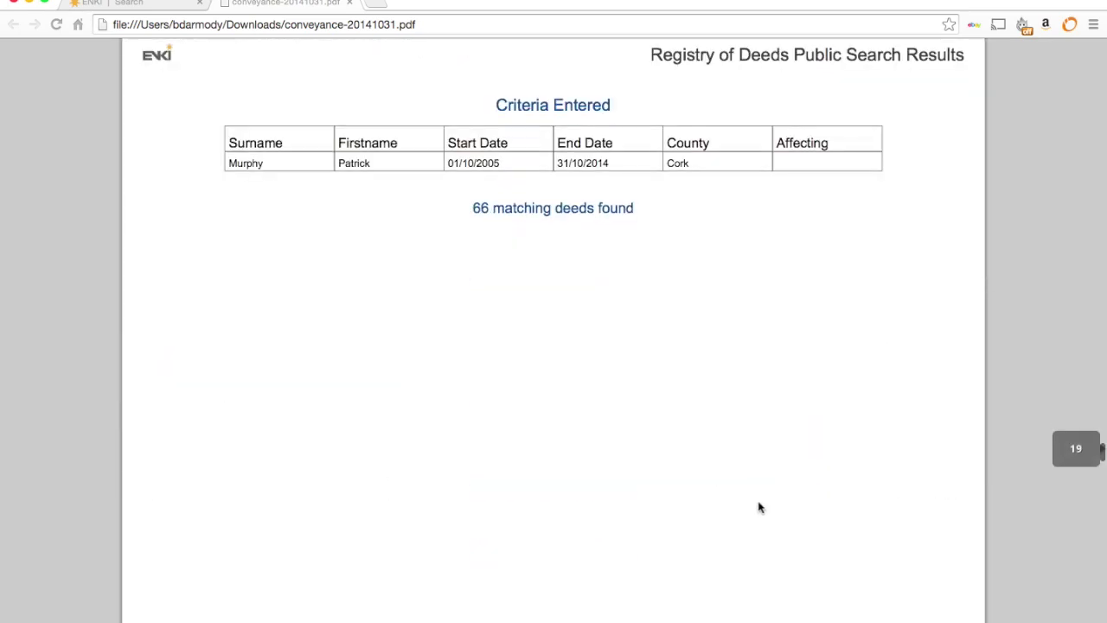
scroll(547, 234, "down", 10)
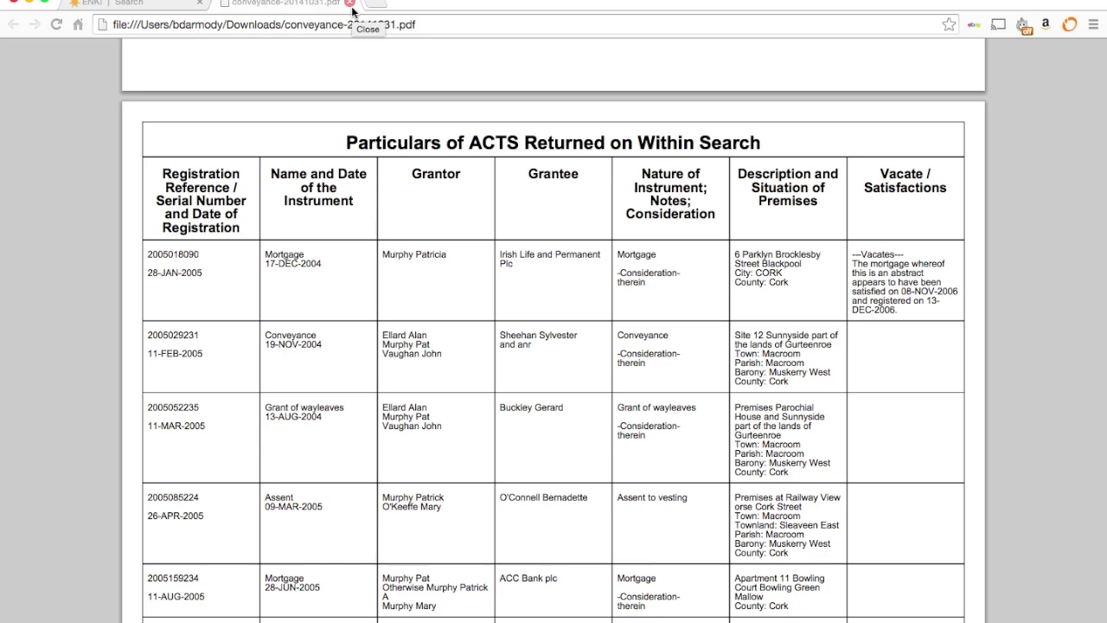
- Close the report PDF and open job test 4 from the File Cabinet
left_click(350, 4)
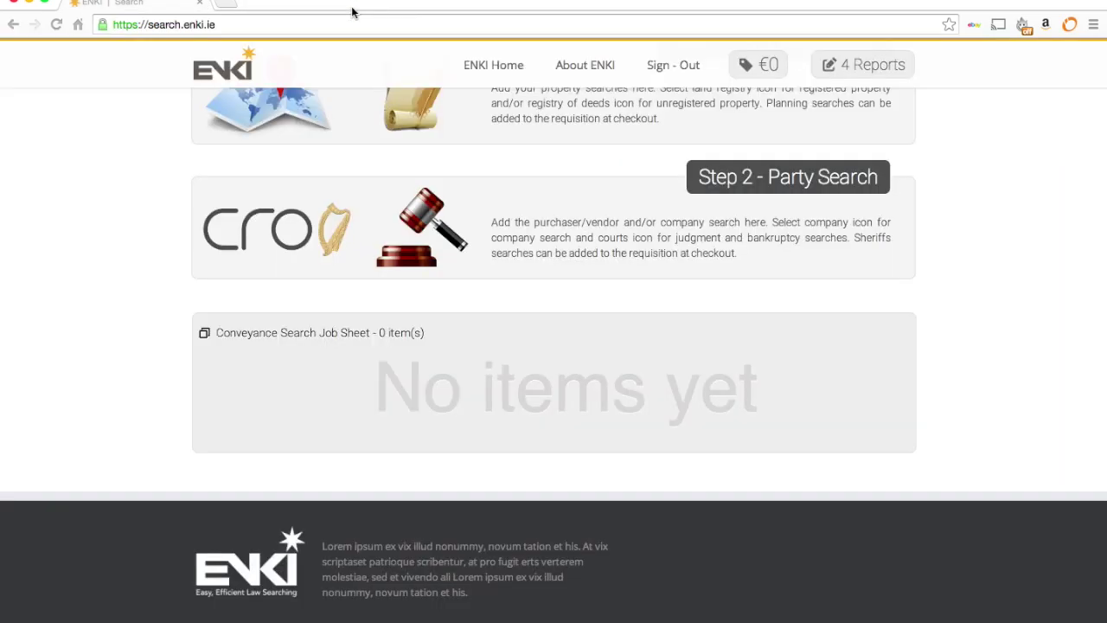
scroll(422, 186, "up", 3)
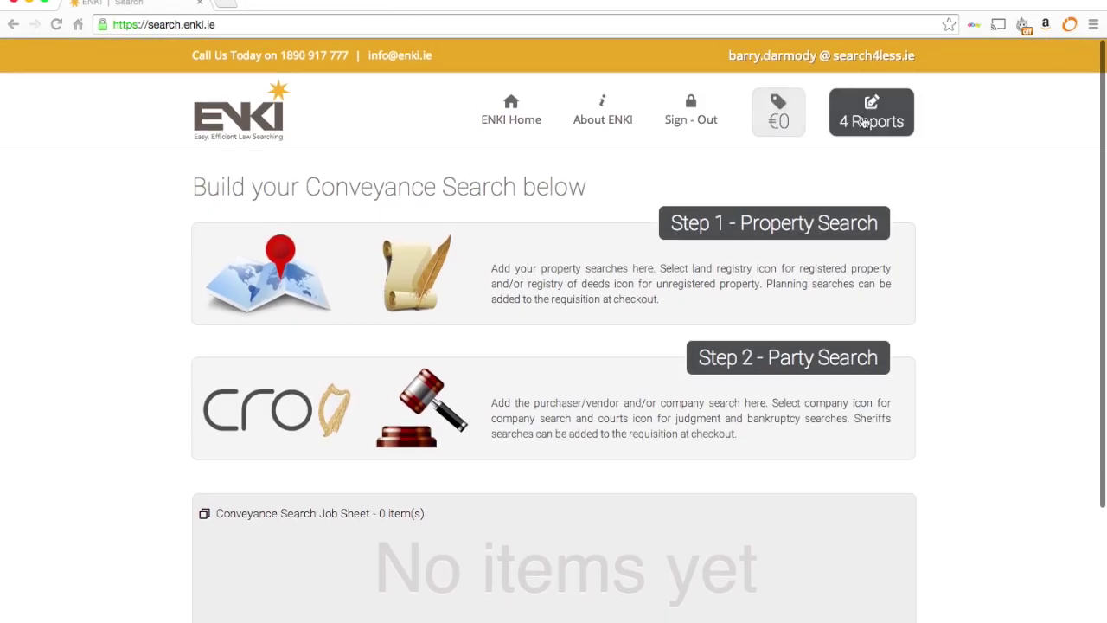
left_click(865, 123)
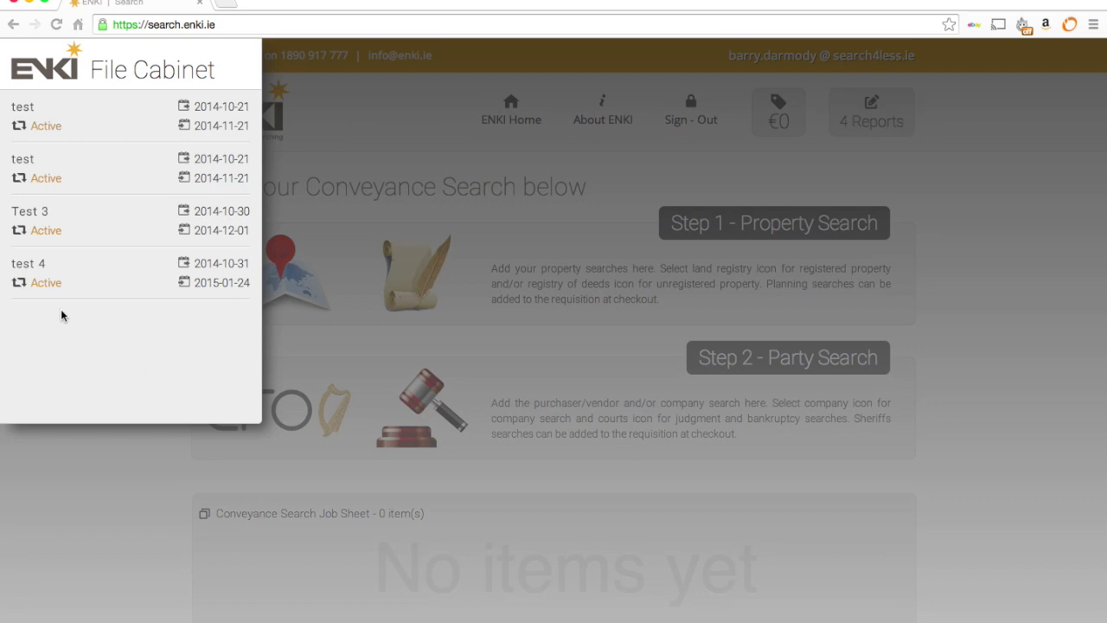
mouse_move(163, 281)
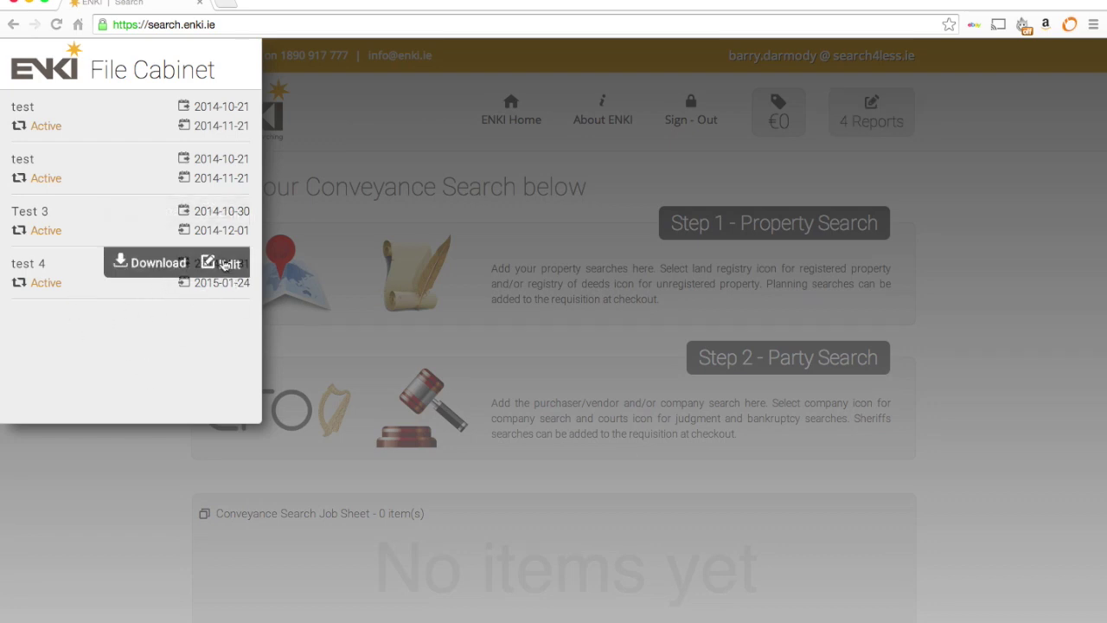
left_click(223, 264)
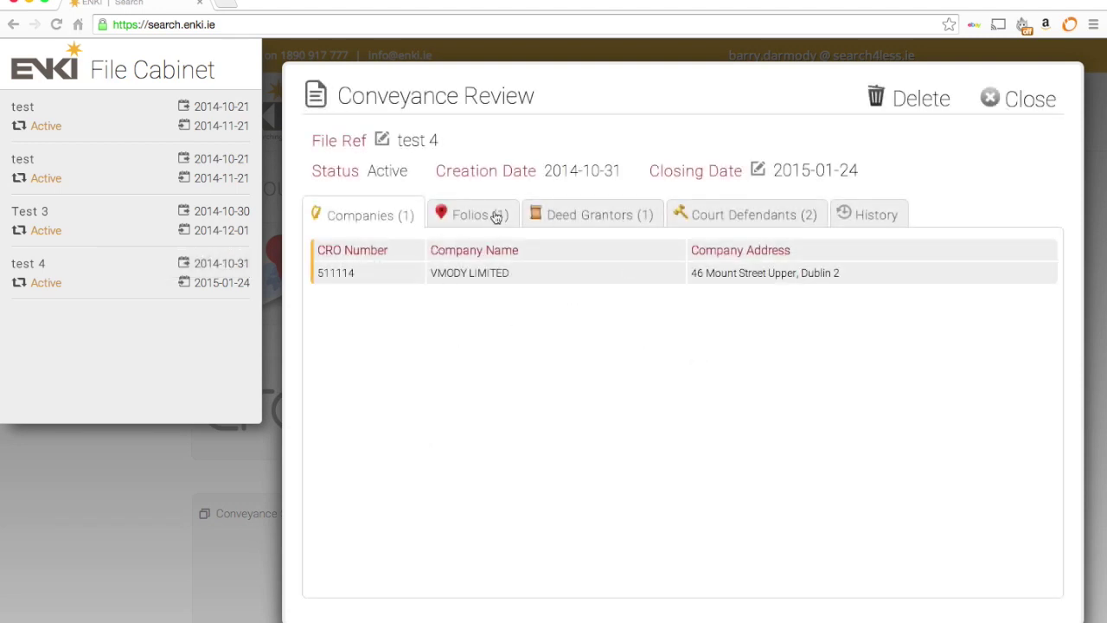
- Review job test 4's folios, deed grantors, court defendants and history
left_click(483, 217)
left_click(596, 222)
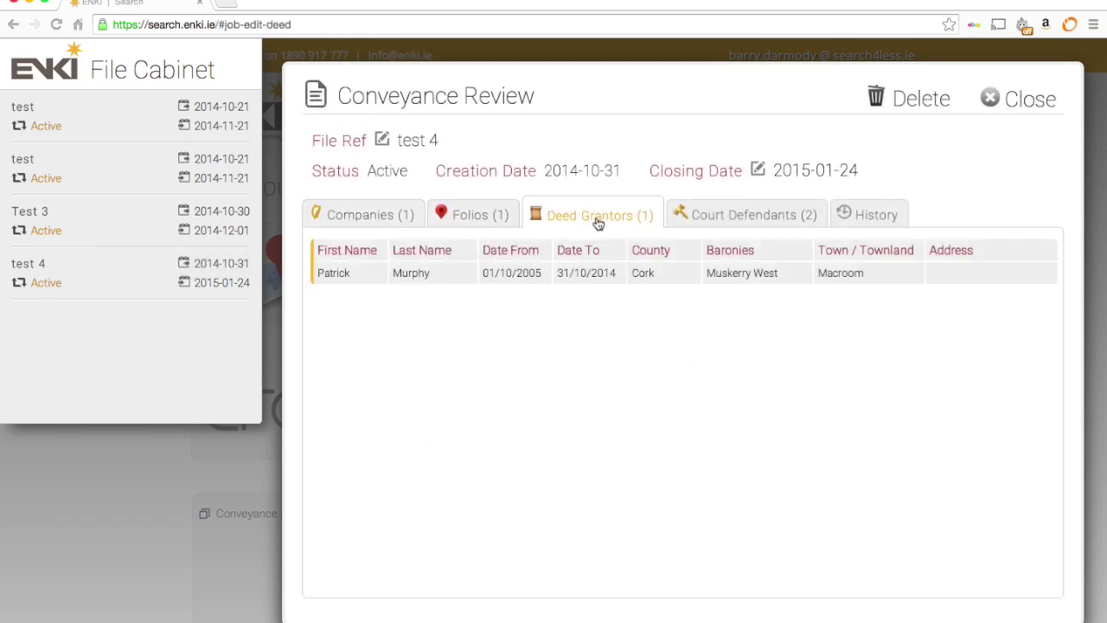
left_click(723, 218)
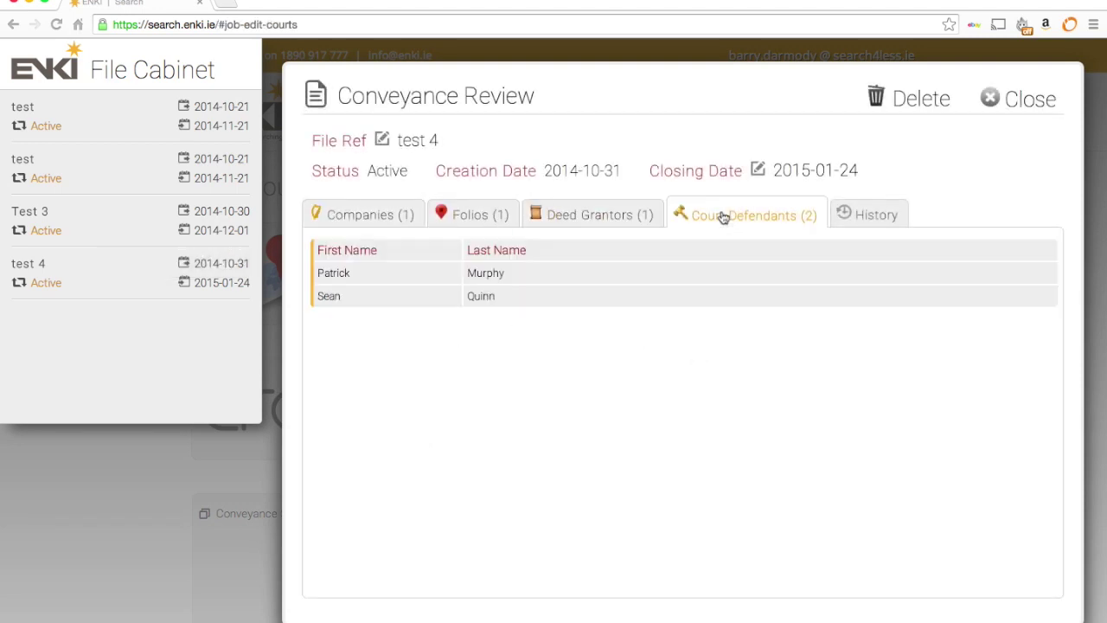
left_click(880, 216)
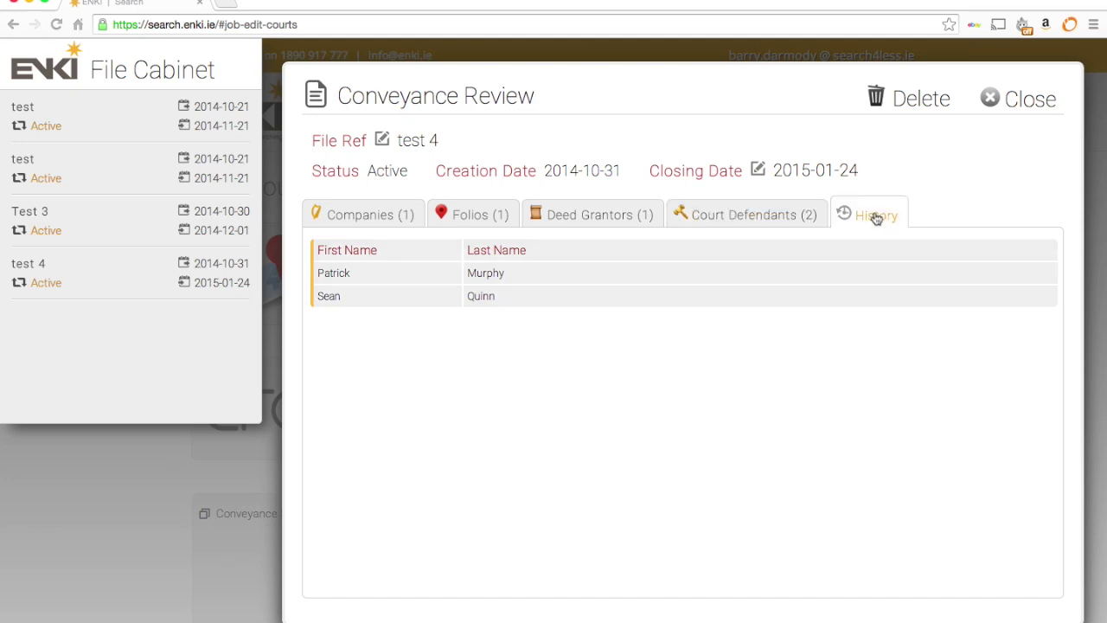
left_click(745, 227)
left_click(605, 215)
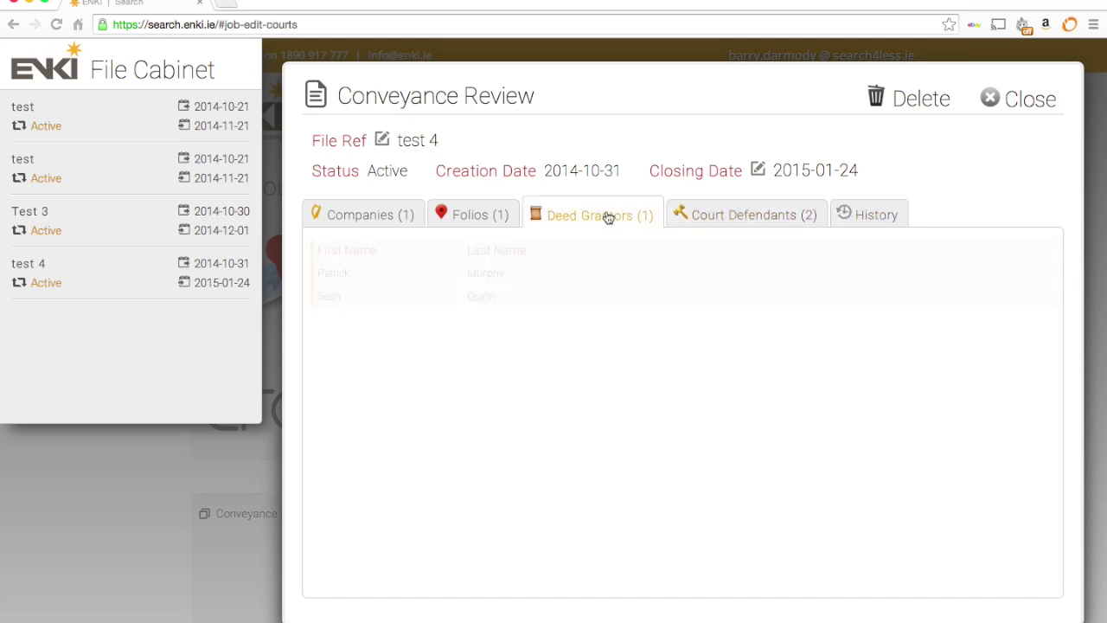
left_click(458, 215)
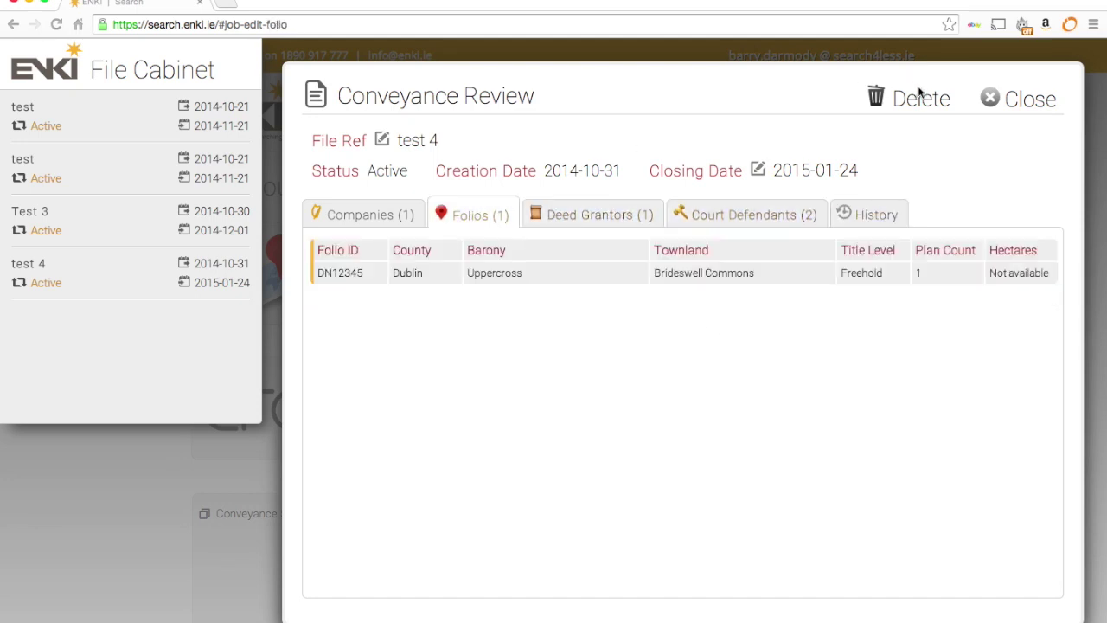
- Open and dismiss the closing date calendar unchanged, then close the job review
left_click(759, 171)
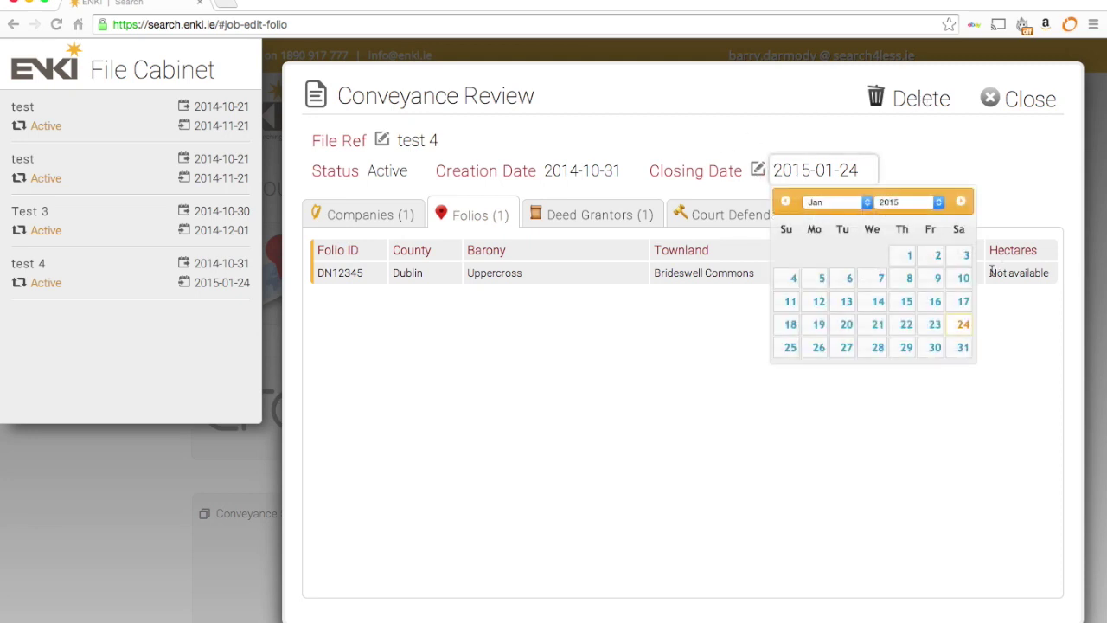
left_click(963, 326)
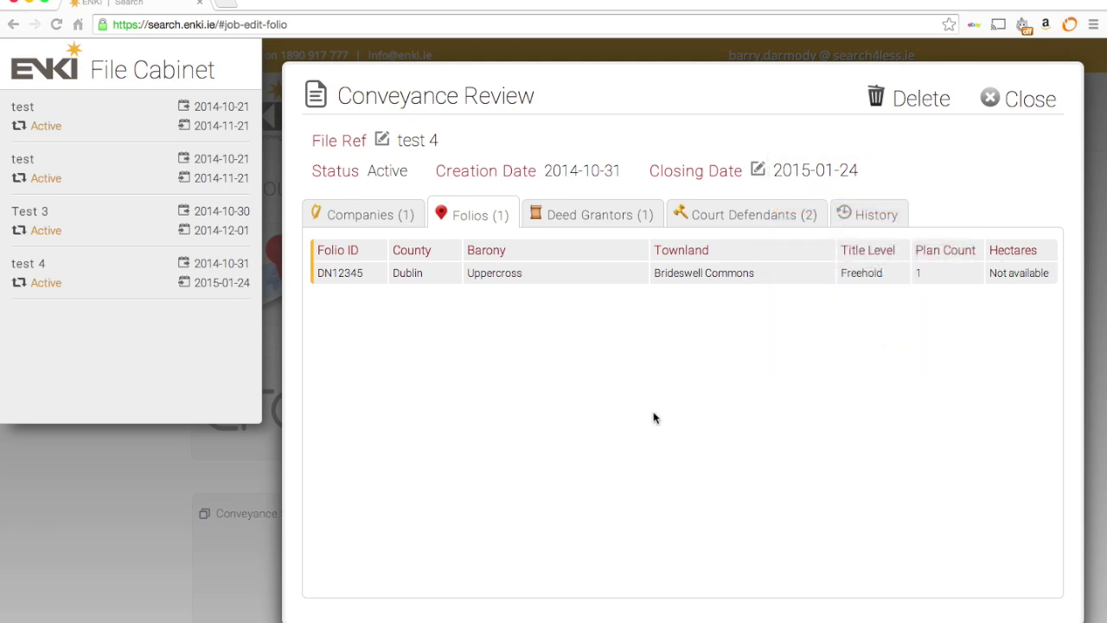
left_click(1021, 99)
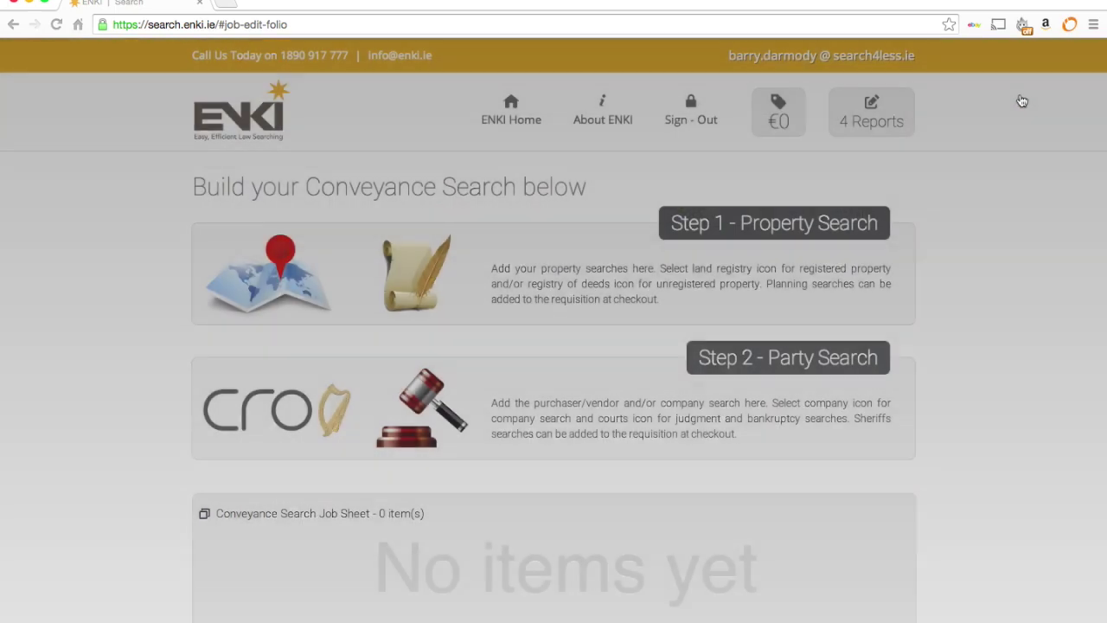